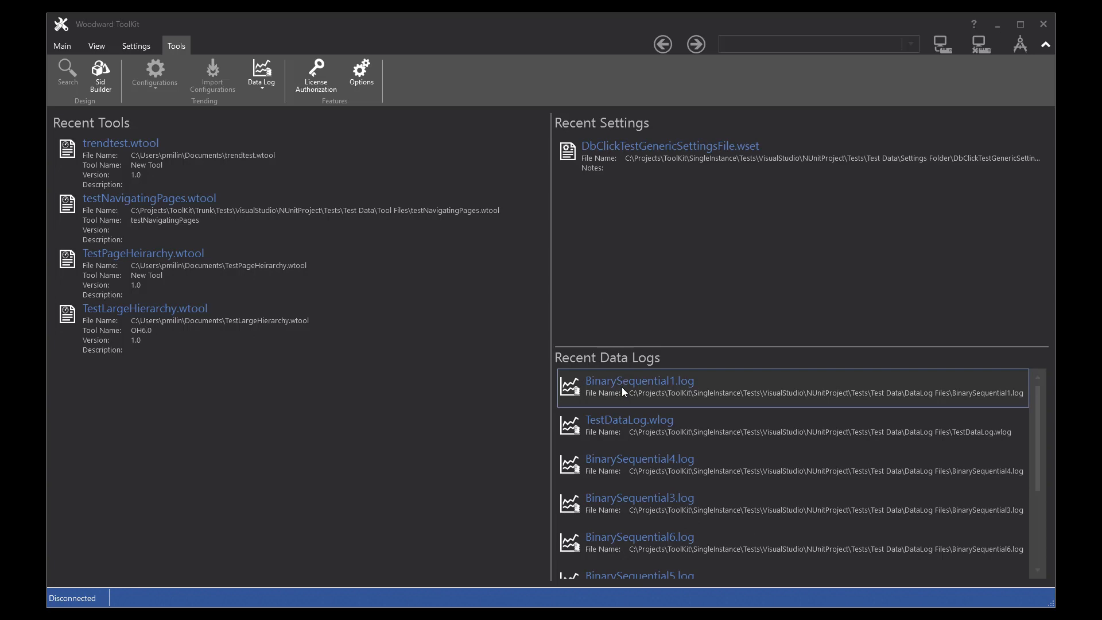
# Step: Open the BinarySequential1.log data log and add a new calculated plot
pyautogui.doubleClick(694, 387)
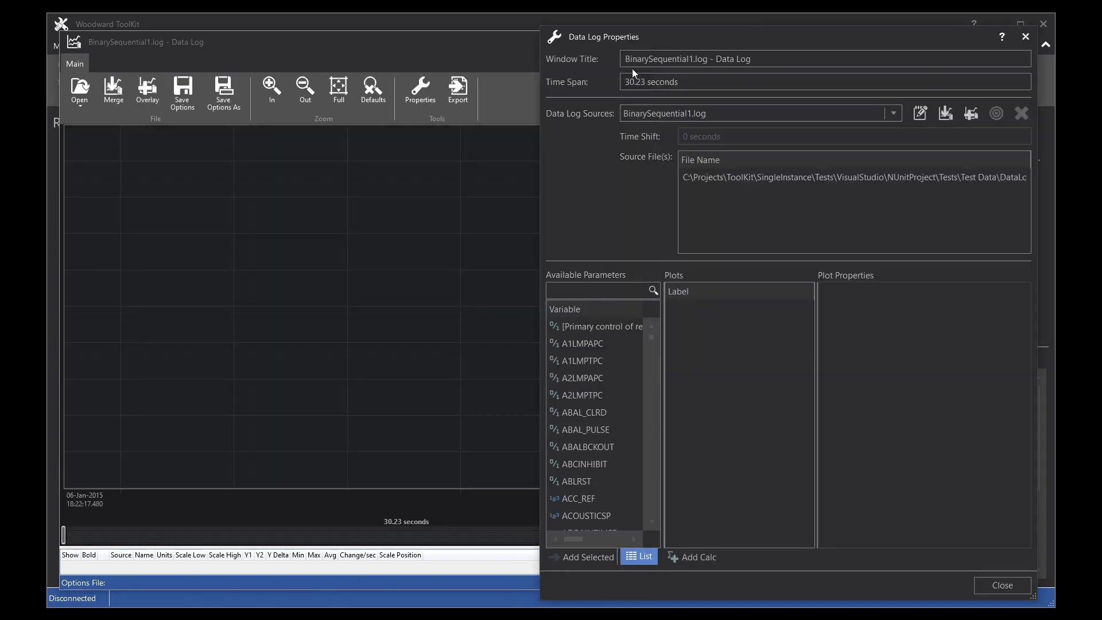
pyautogui.click(696, 566)
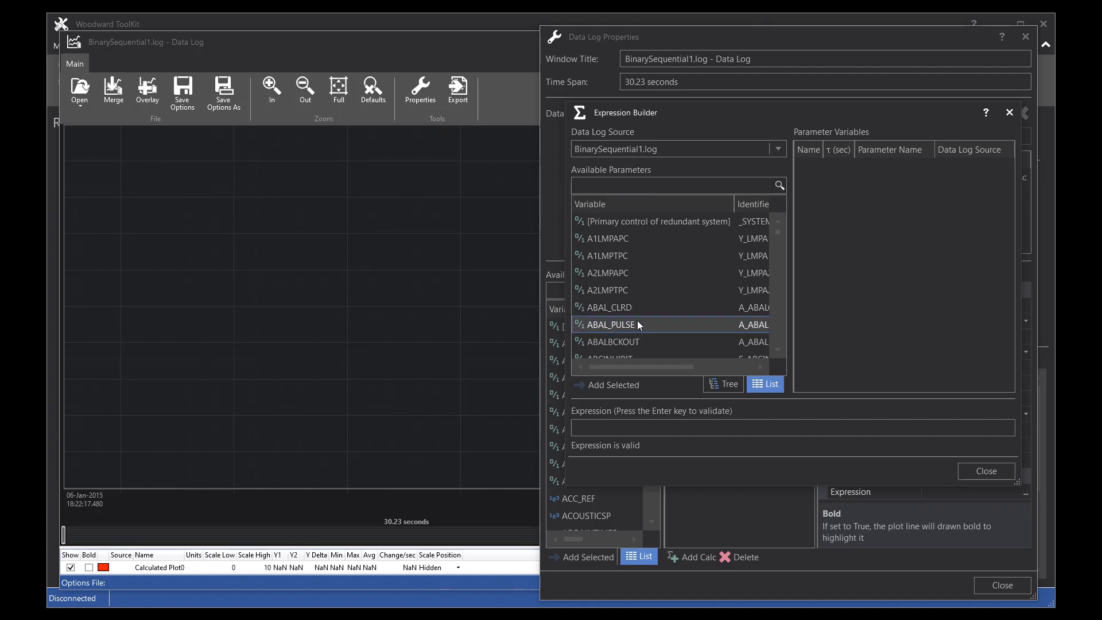
pyautogui.click(605, 326)
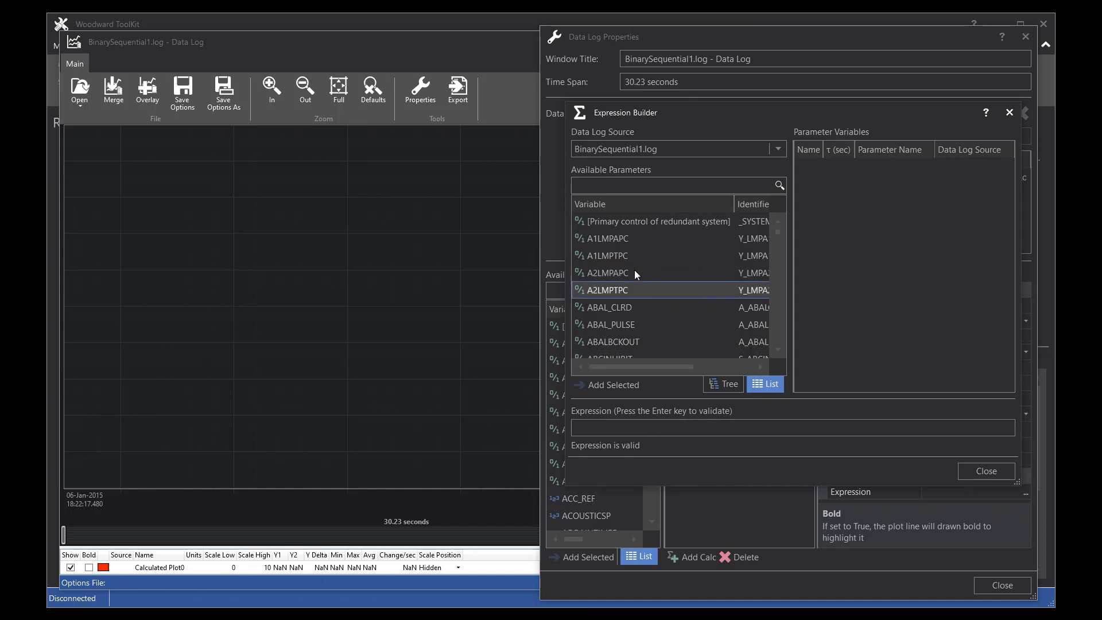
pyautogui.click(725, 384)
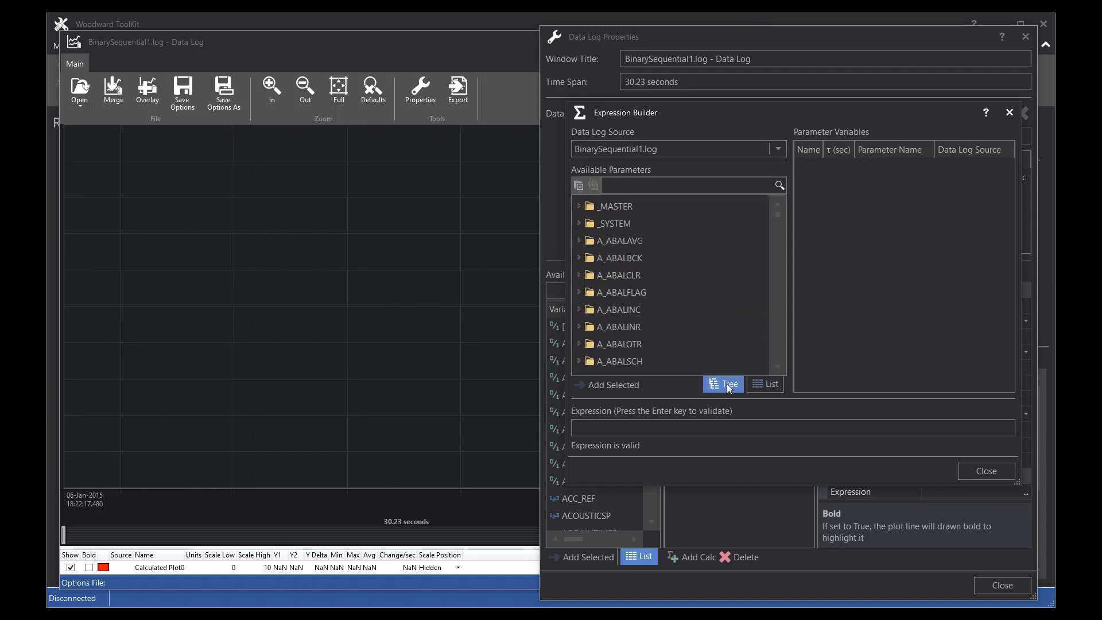
pyautogui.click(766, 383)
# Step: Filter the available parameters by "bod" and add B_CS41 as a parameter variable
pyautogui.click(612, 187)
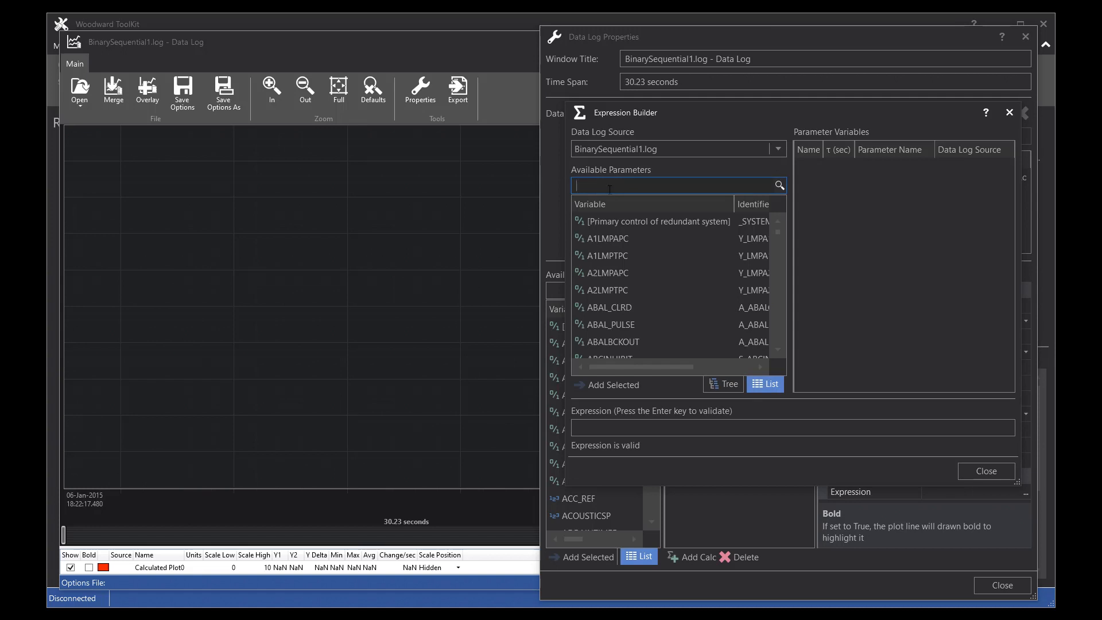
pyautogui.write('bod')
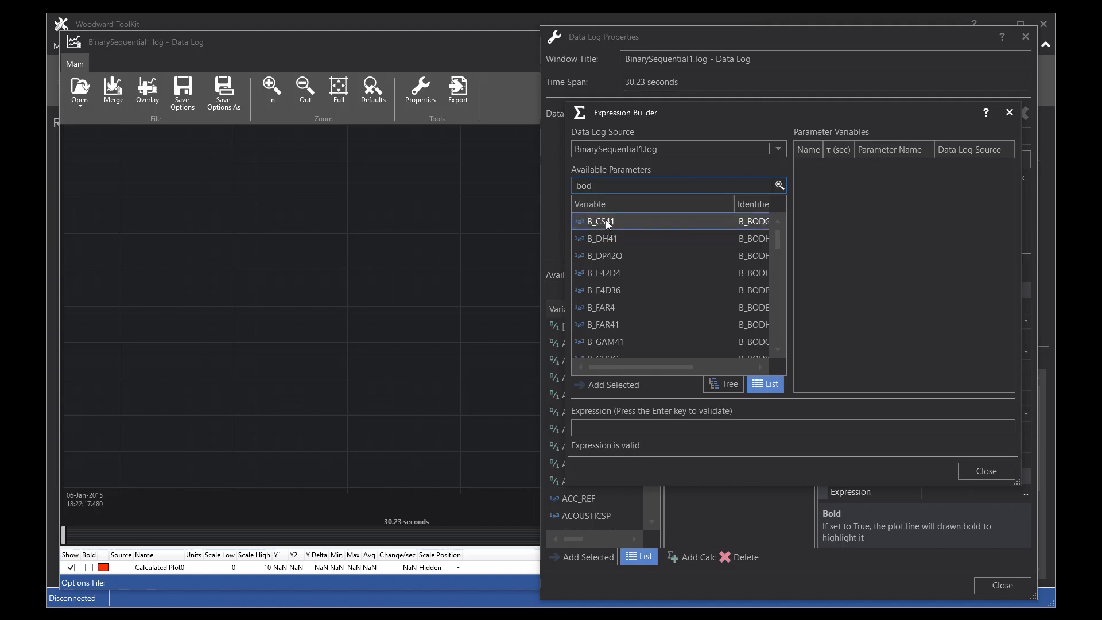
pyautogui.moveTo(734, 203); pyautogui.dragTo(650, 205)
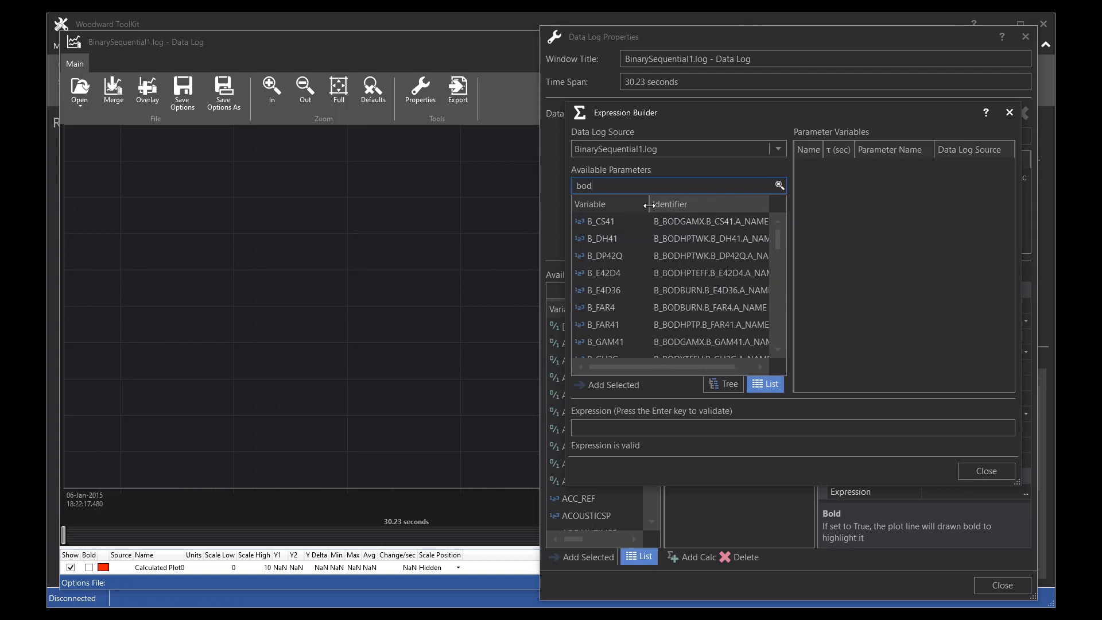
pyautogui.doubleClick(679, 221)
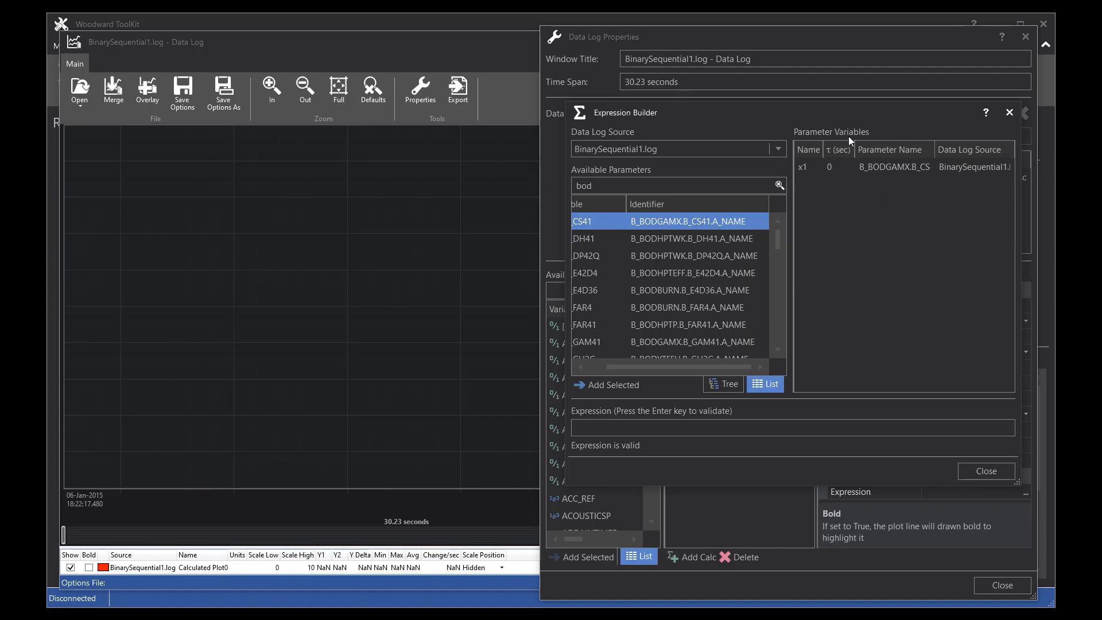
# Step: Set the calculated plot's expression to x1 and close the Expression Builder
pyautogui.moveTo(807, 171)
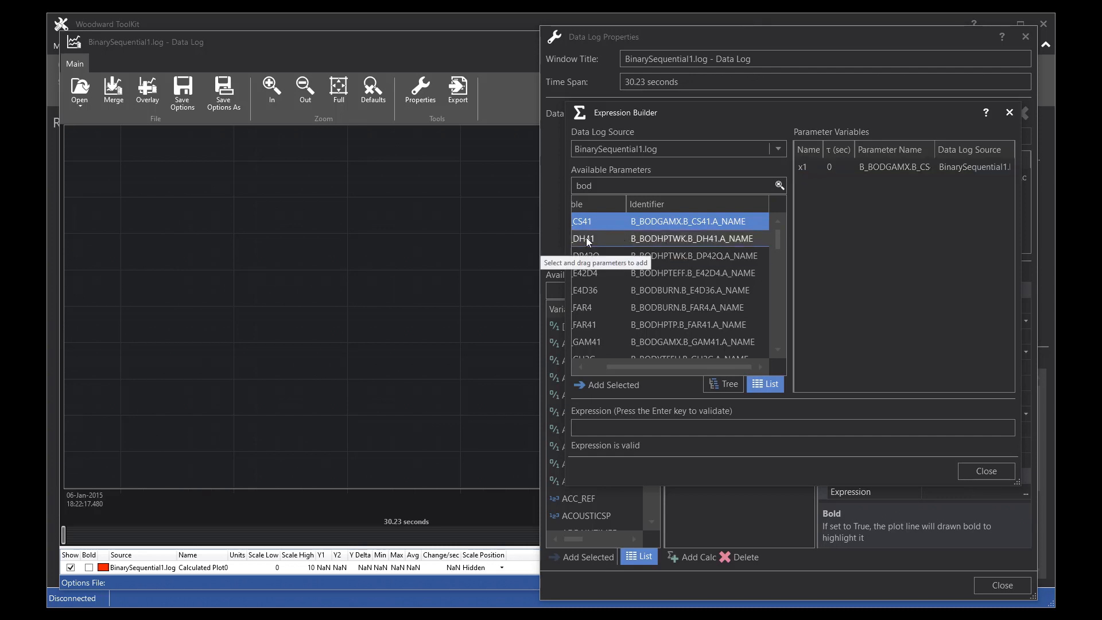
pyautogui.moveTo(589, 220); pyautogui.dragTo(830, 248)
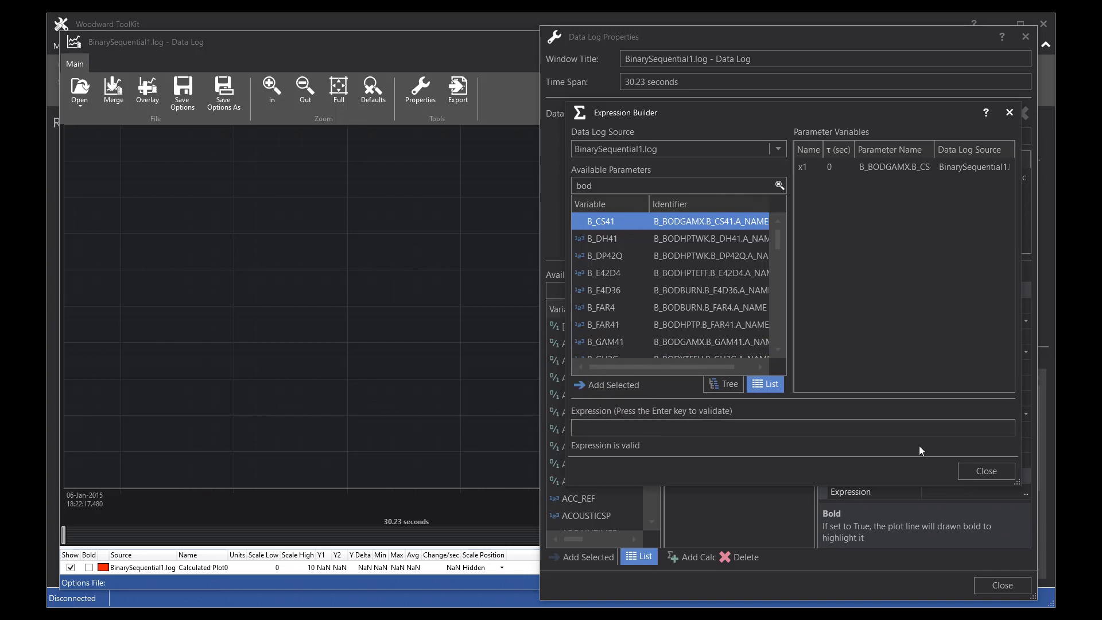
pyautogui.click(581, 429)
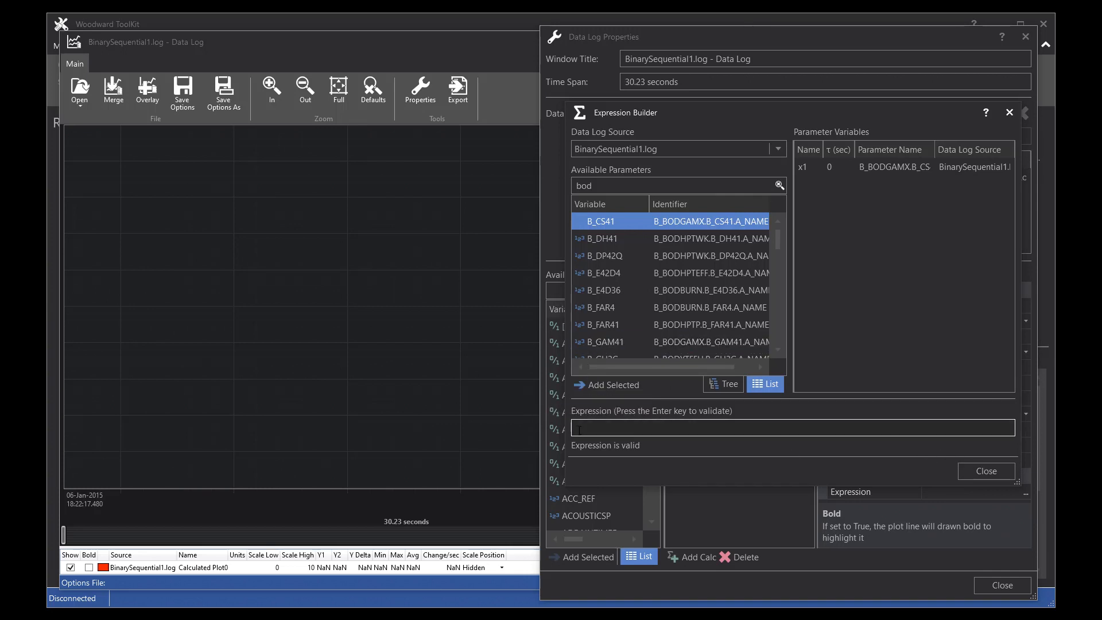
pyautogui.click(590, 426)
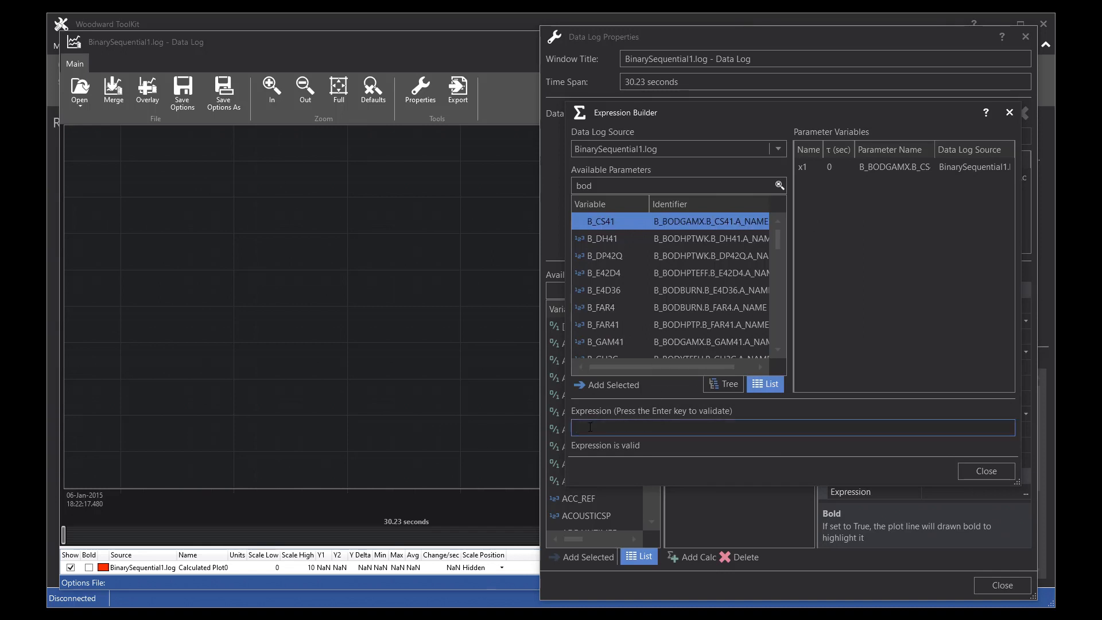
pyautogui.write('x1')
pyautogui.press('Return')
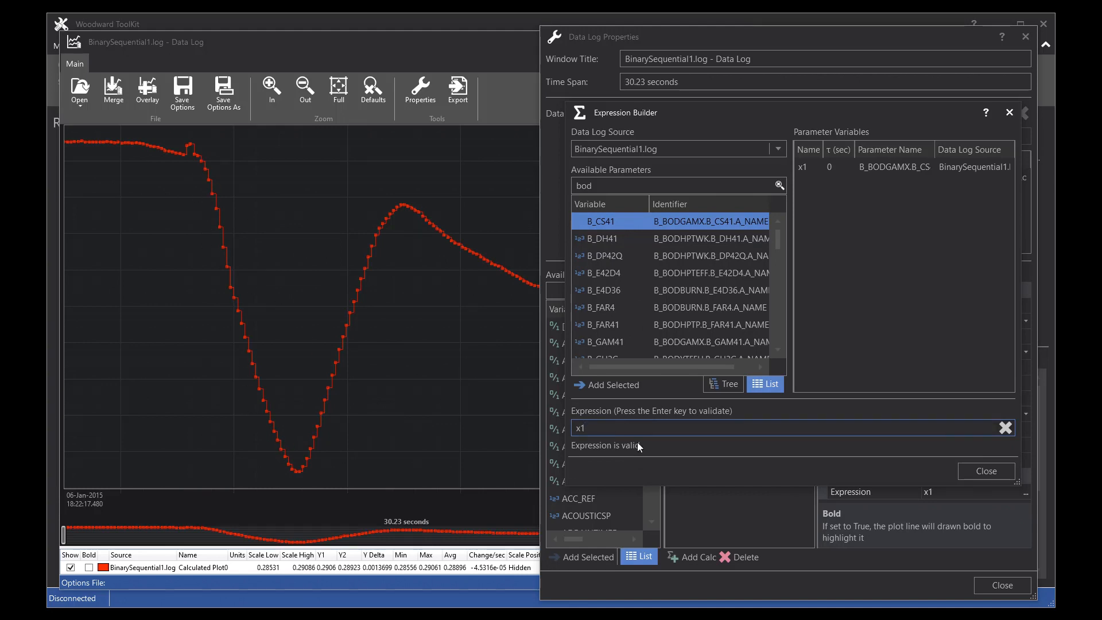
pyautogui.click(993, 472)
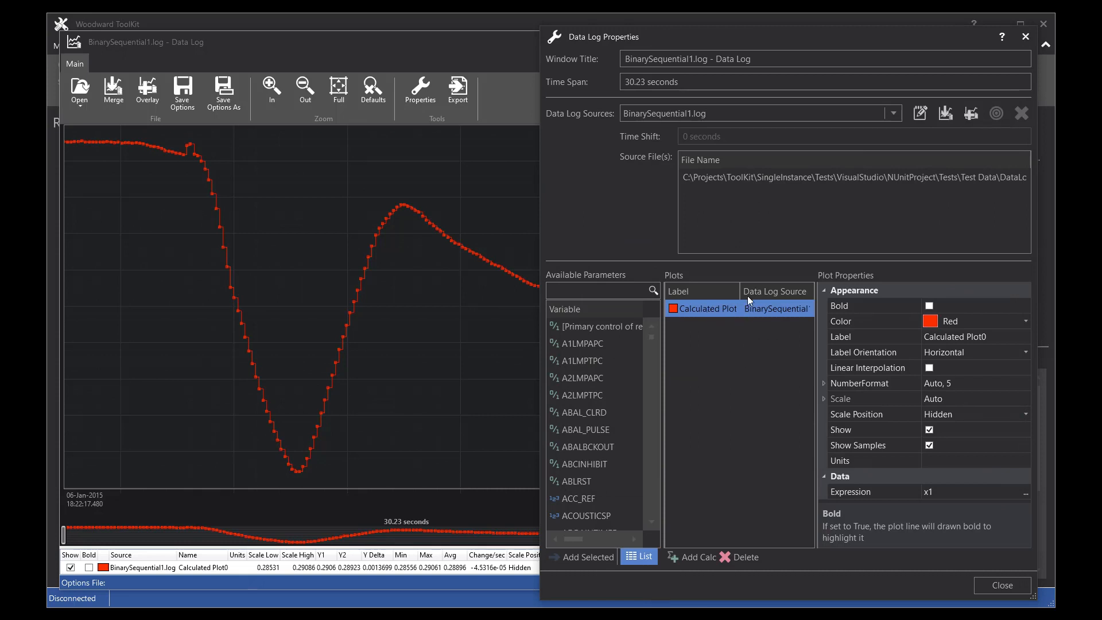
# Step: Rename the calculated plot's label to My Calc Plot and set its scale position to Left
pyautogui.moveTo(740, 291); pyautogui.dragTo(759, 291)
pyautogui.click(990, 336)
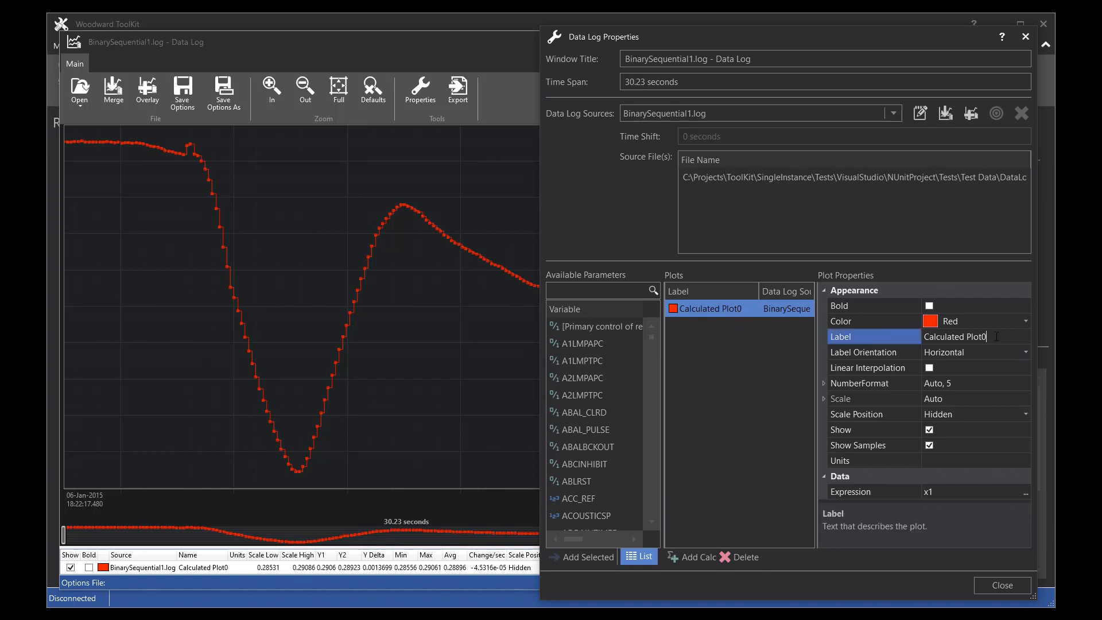
pyautogui.moveTo(990, 336); pyautogui.dragTo(935, 336)
pyautogui.write('My Calc Plot')
pyautogui.press('Return')
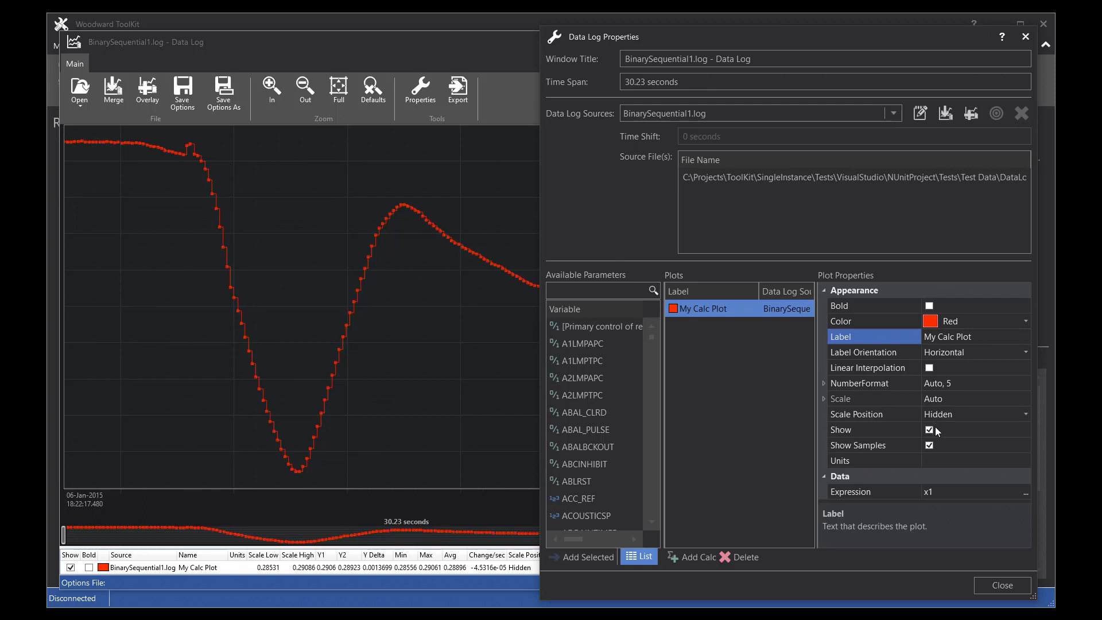
pyautogui.click(1026, 414)
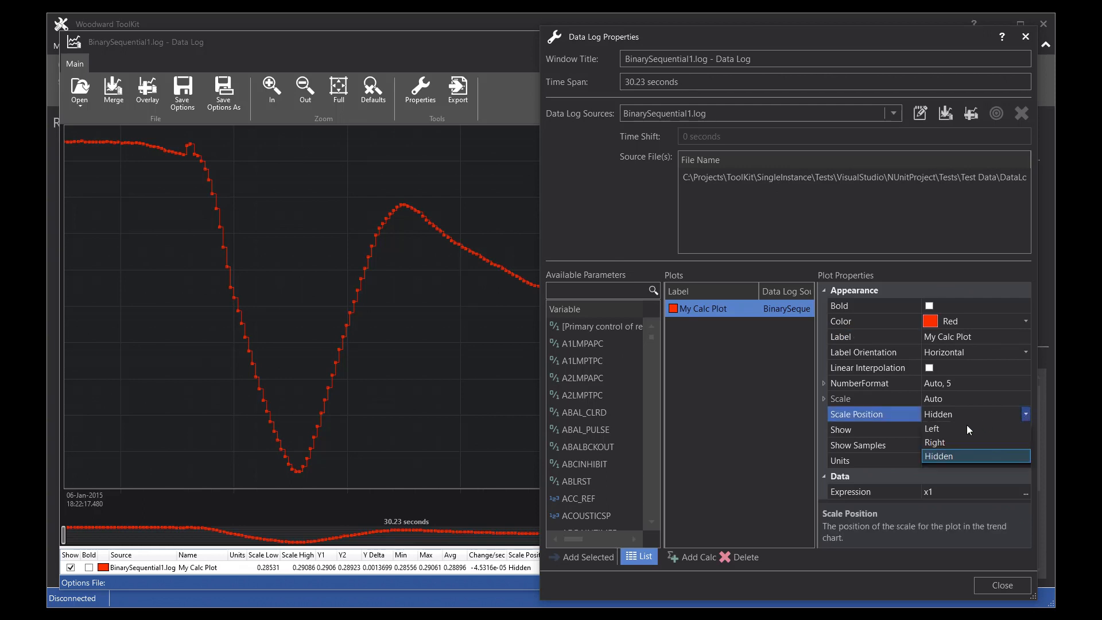
pyautogui.click(940, 429)
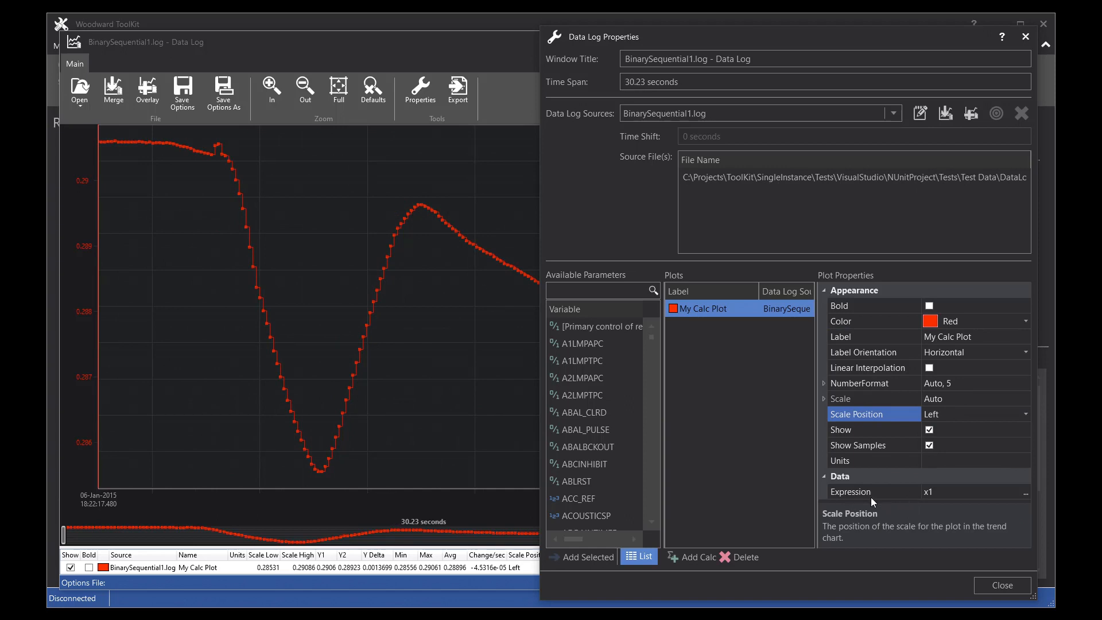
# Step: Reopen the plot's expression, filter parameters by "bod" and add B_DH41 as a second parameter variable
pyautogui.click(1025, 491)
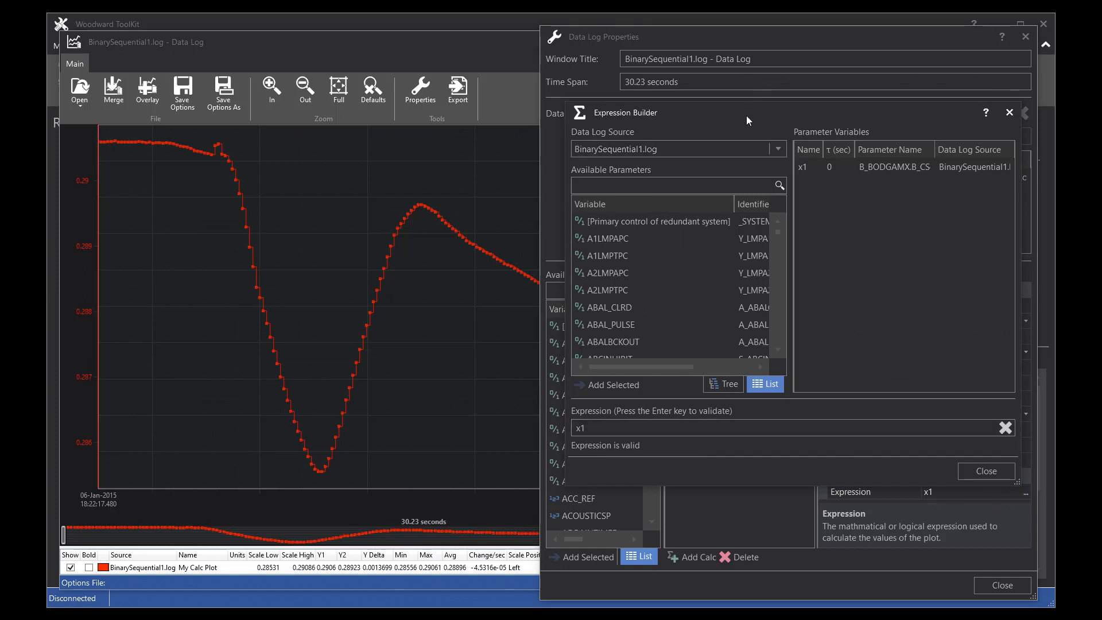
pyautogui.click(613, 182)
pyautogui.write('bod')
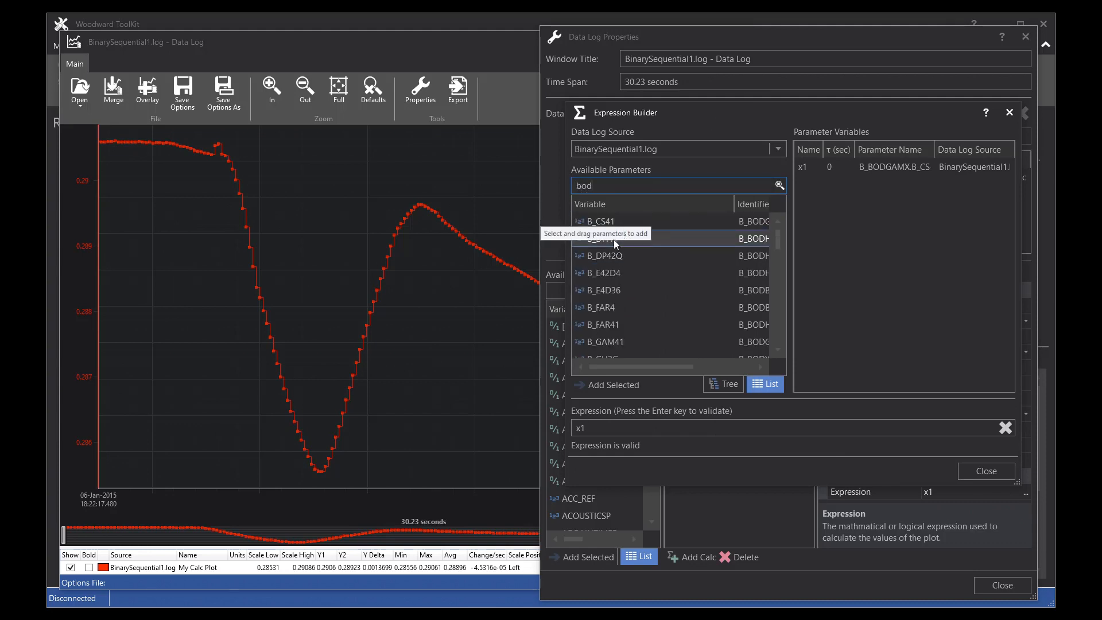
pyautogui.moveTo(614, 239); pyautogui.dragTo(836, 223)
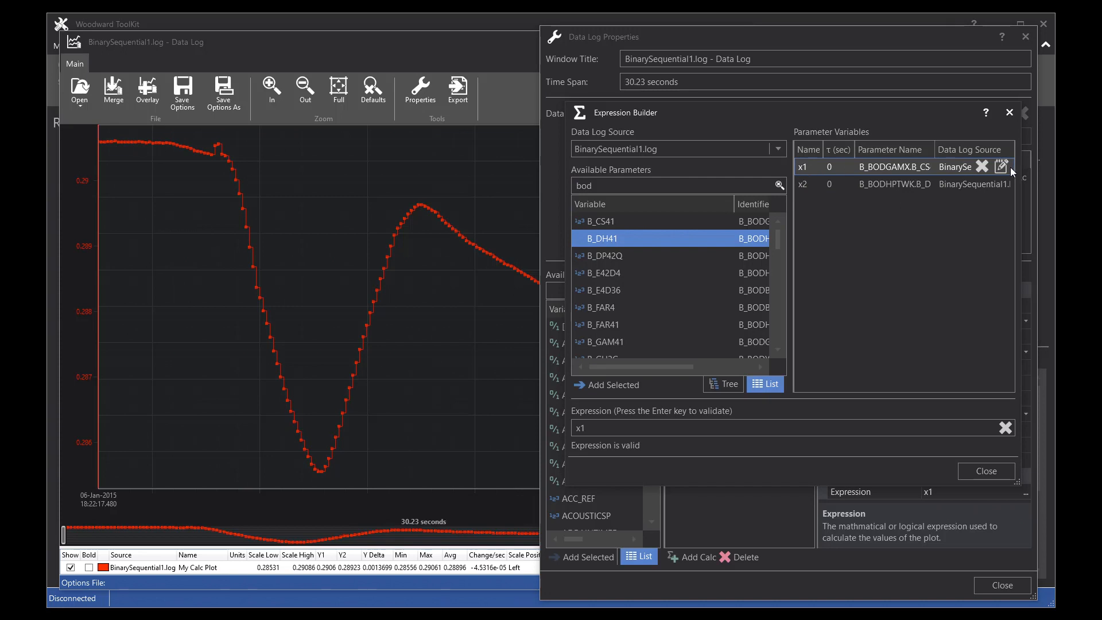
# Step: Rename parameter variable x1 to cs241
pyautogui.click(804, 167)
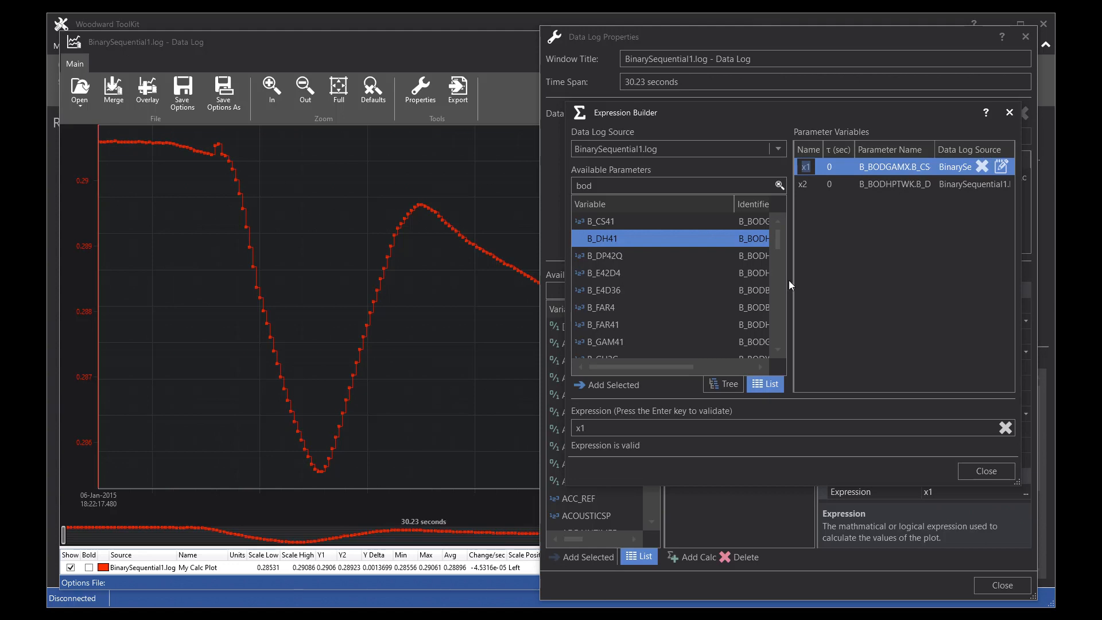
pyautogui.write('cs241')
pyautogui.press('Return')
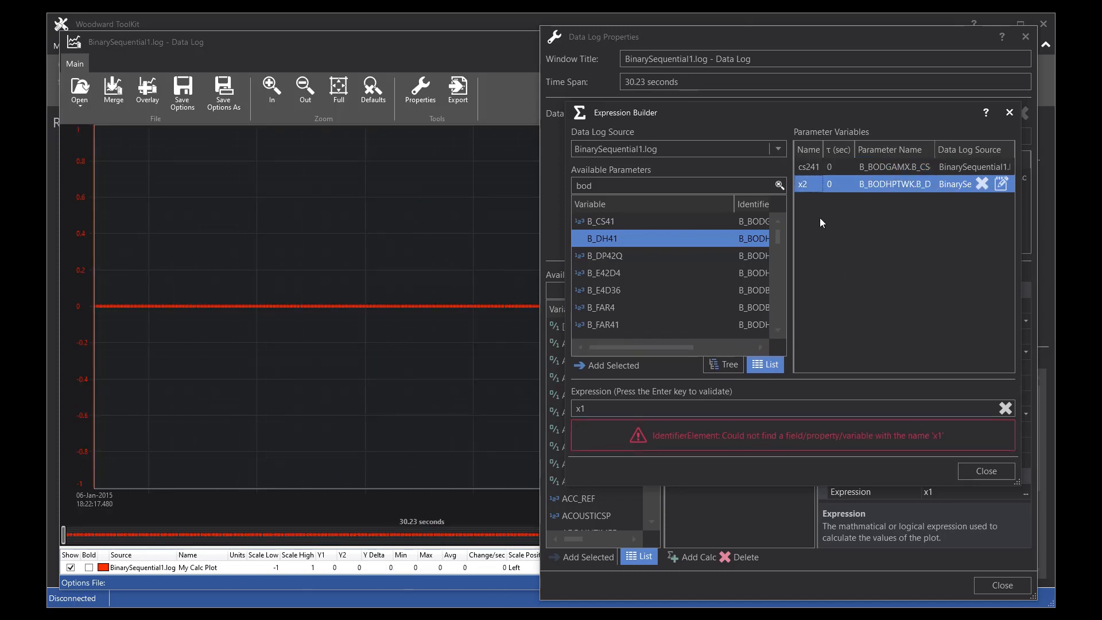
# Step: Rename the cs241 parameter variable back to x1
pyautogui.click(588, 408)
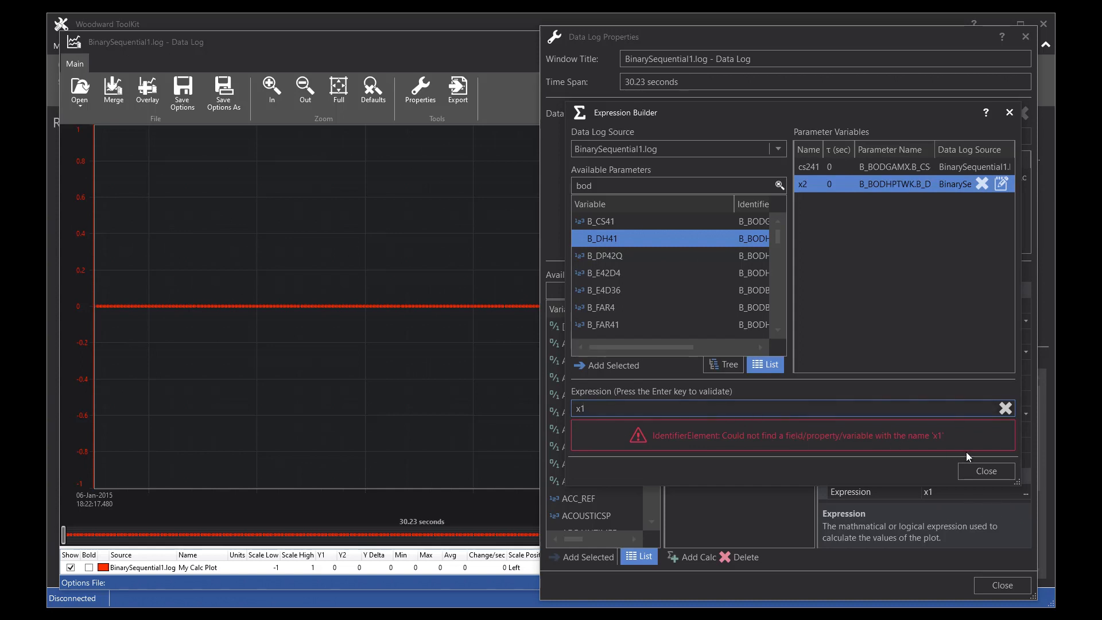
pyautogui.click(987, 472)
pyautogui.click(811, 166)
pyautogui.write('x1')
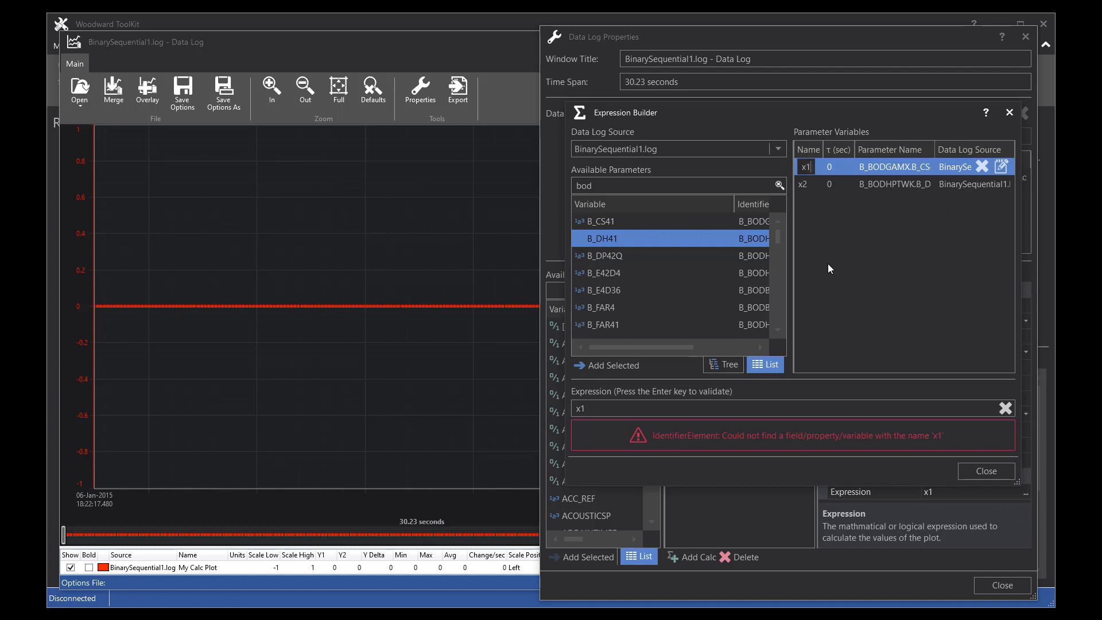
pyautogui.press('Return')
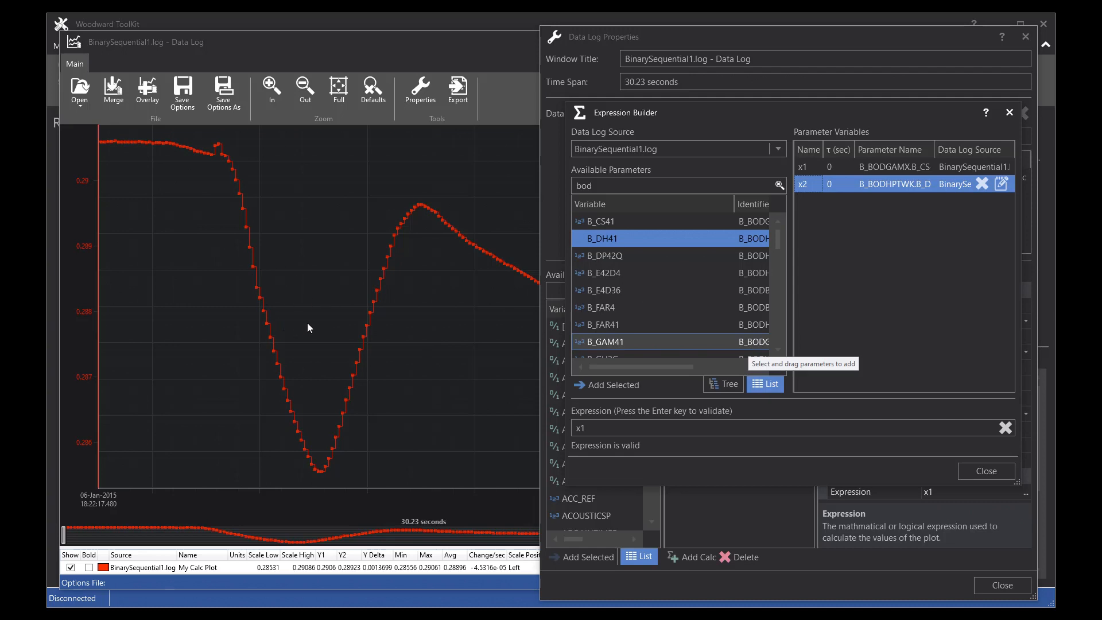
# Step: Change the plot expression to x1-x2
pyautogui.click(613, 428)
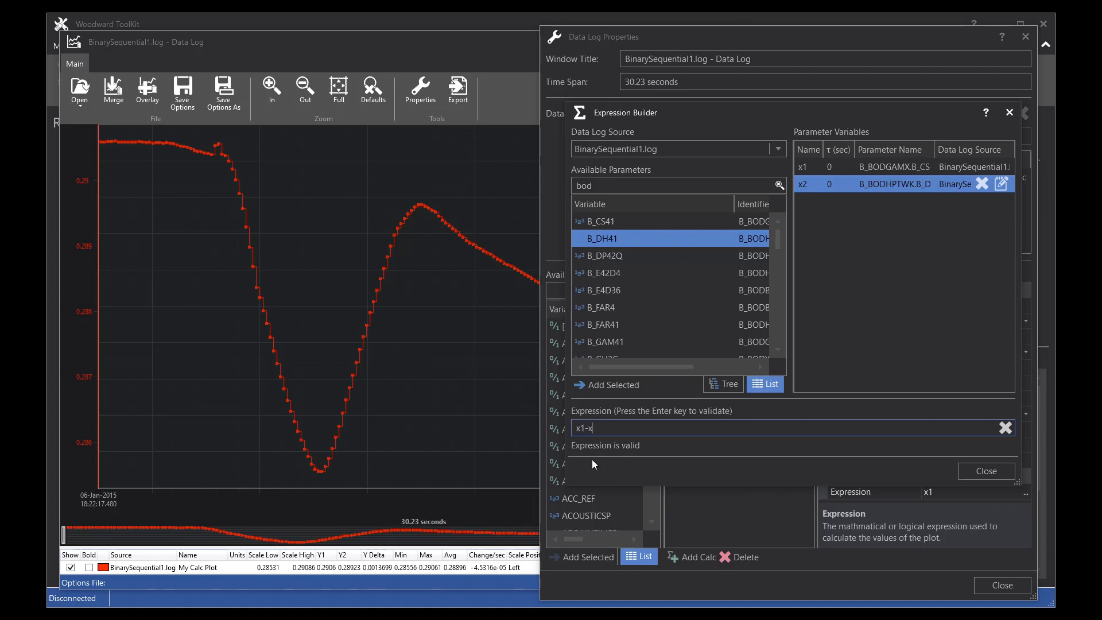
pyautogui.press('Return')
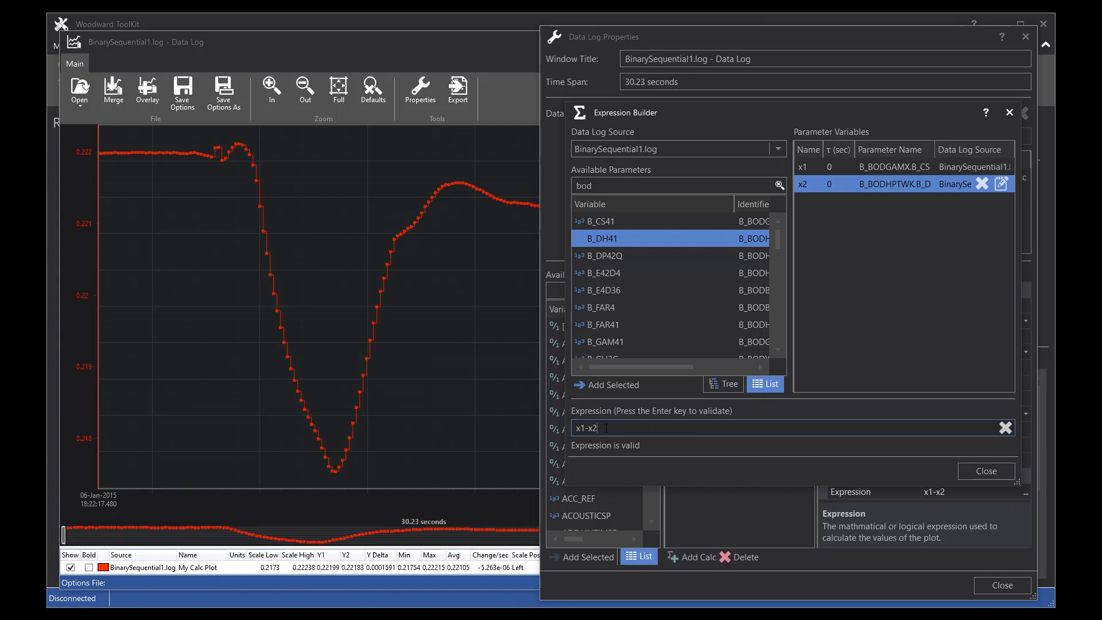
# Step: Open the Expression Builder help and read through the Expression Operators and Functions topic
pyautogui.click(987, 113)
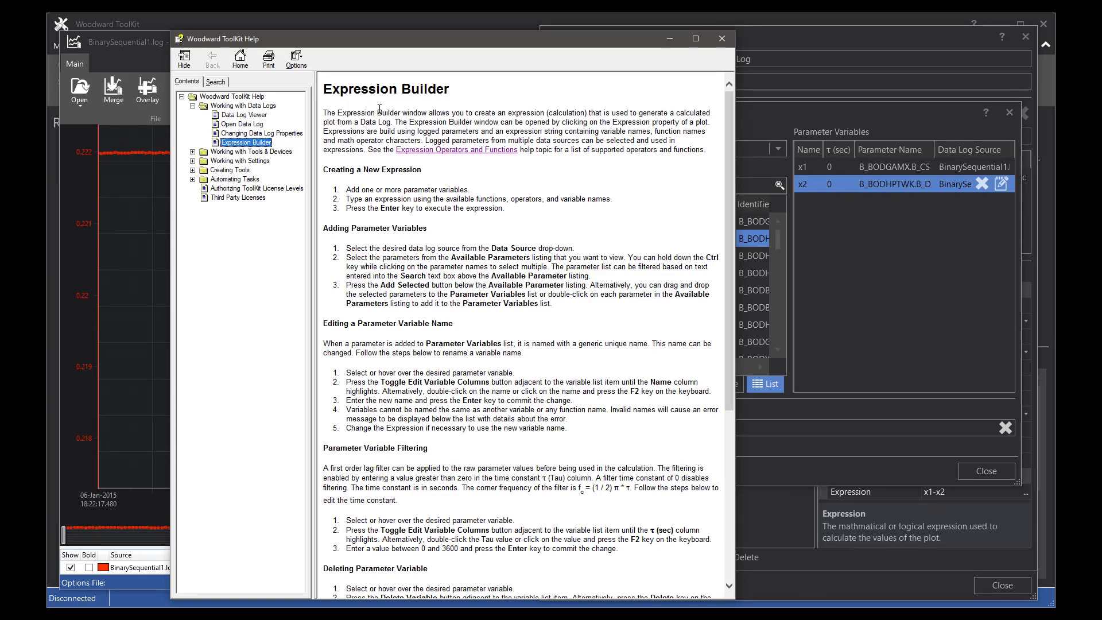
pyautogui.click(447, 150)
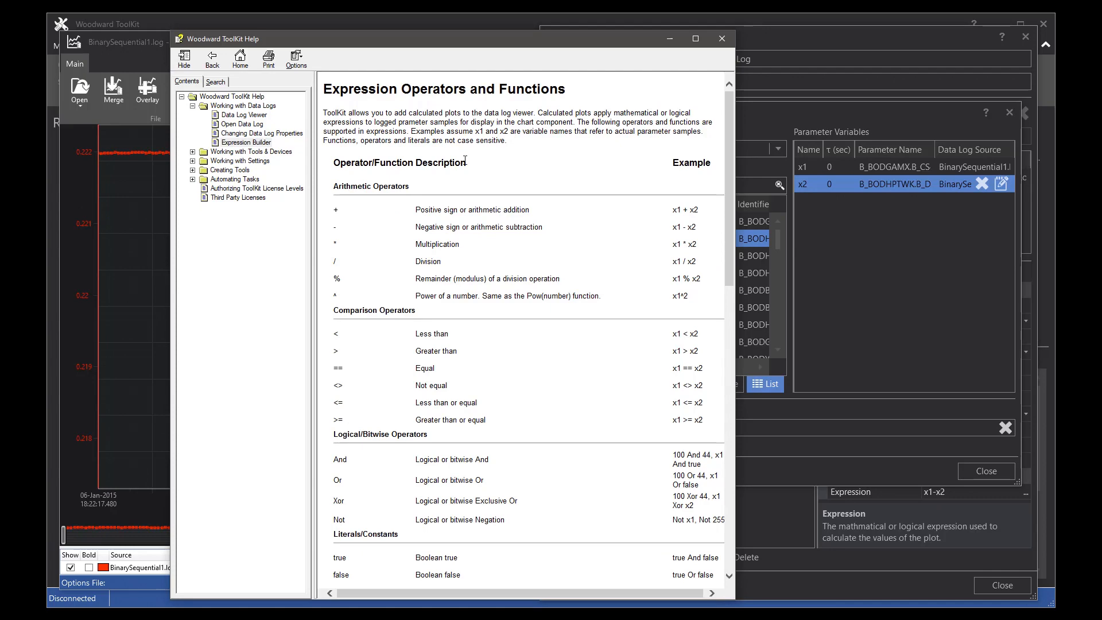
pyautogui.scroll(-10, 467, 339)
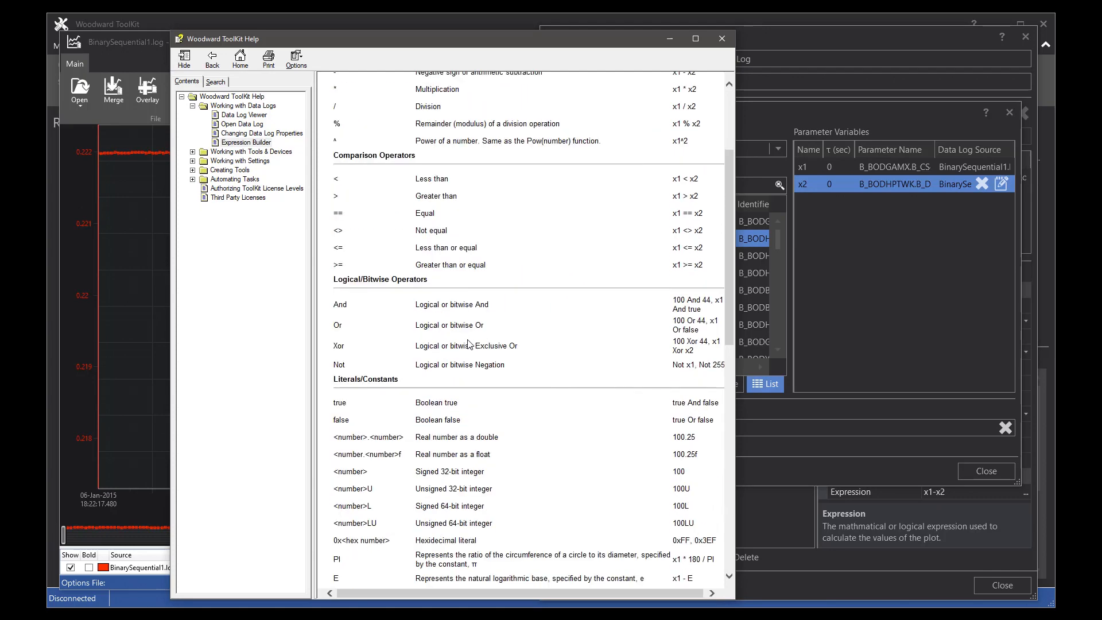
pyautogui.scroll(-3, 470, 345)
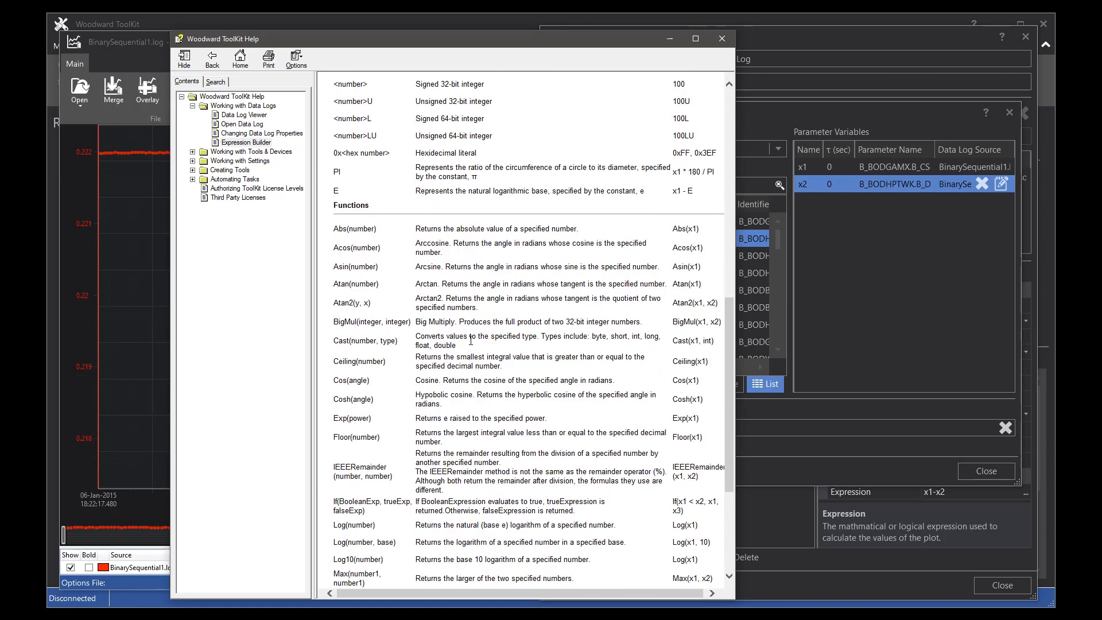
pyautogui.scroll(-4, 470, 340)
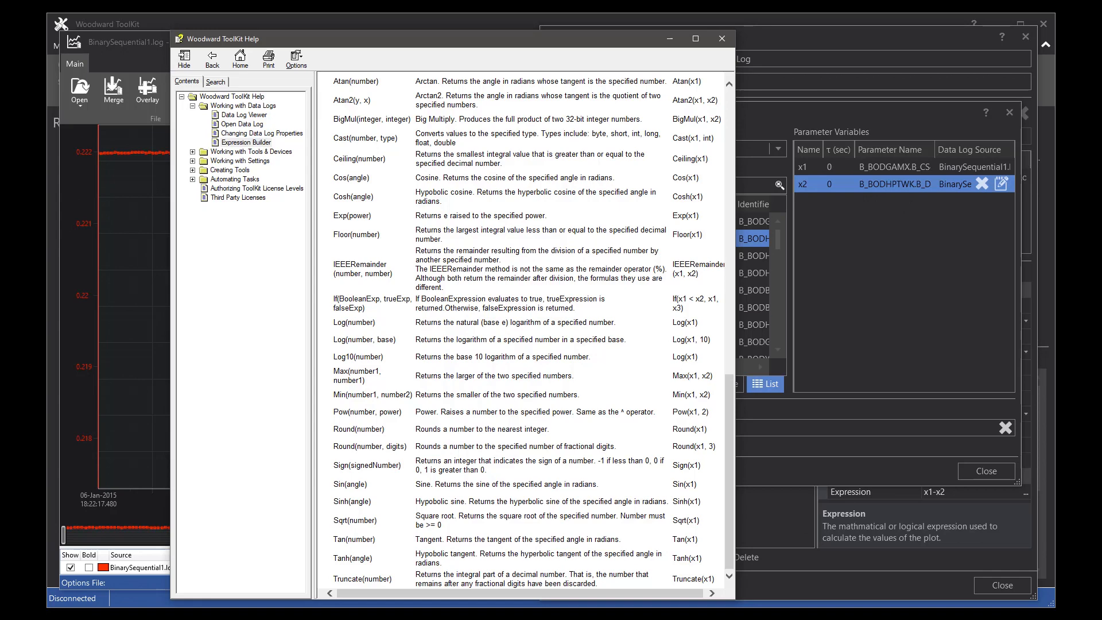
pyautogui.click(722, 38)
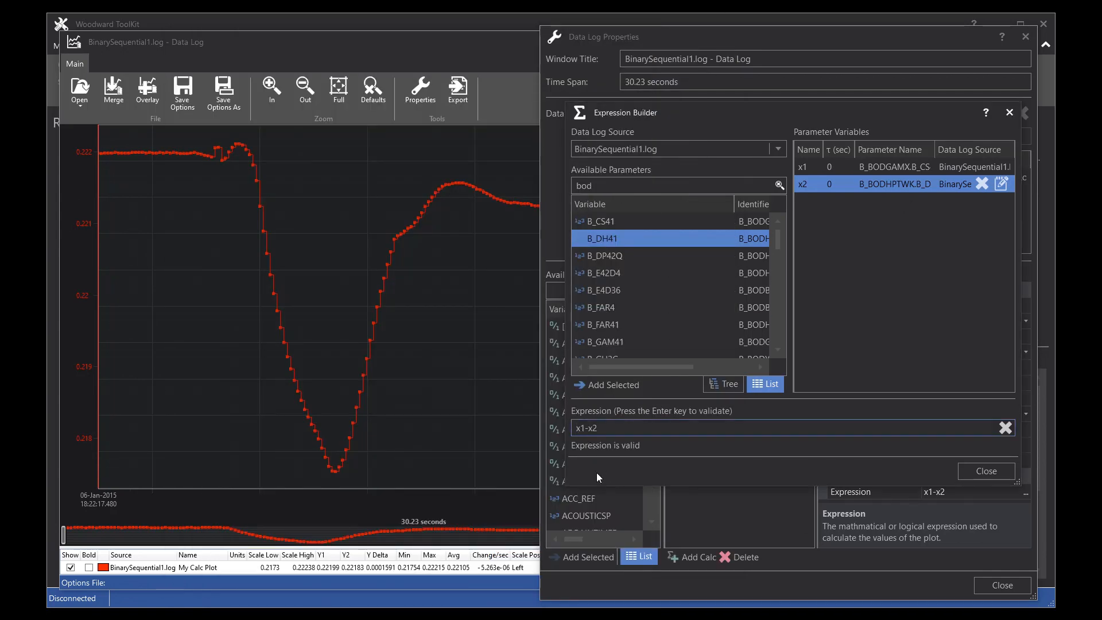
# Step: Wrap the expression in a square root so it reads sqrt(x1-x2)
pyautogui.write('sqrt(')
pyautogui.press('End')
pyautogui.write(')')
pyautogui.press('Return')
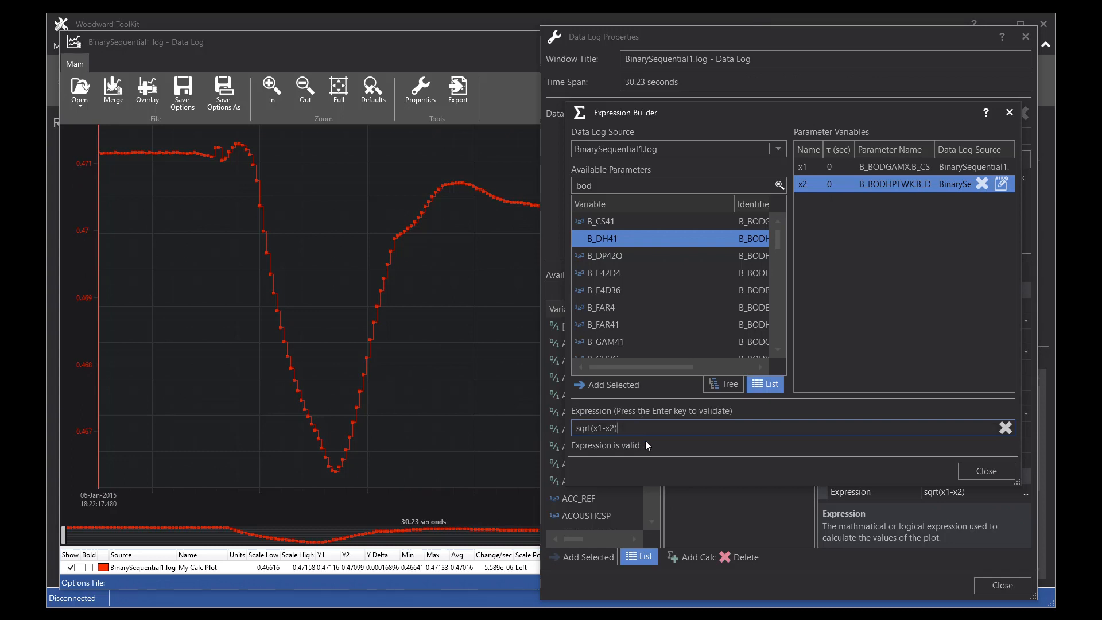
# Step: Change the expression to sqrt(x2-x1+.22)
pyautogui.click(599, 428)
pyautogui.press('Delete')
pyautogui.write('2')
pyautogui.press('Delete')
pyautogui.write('1+.22')
pyautogui.press('Return')
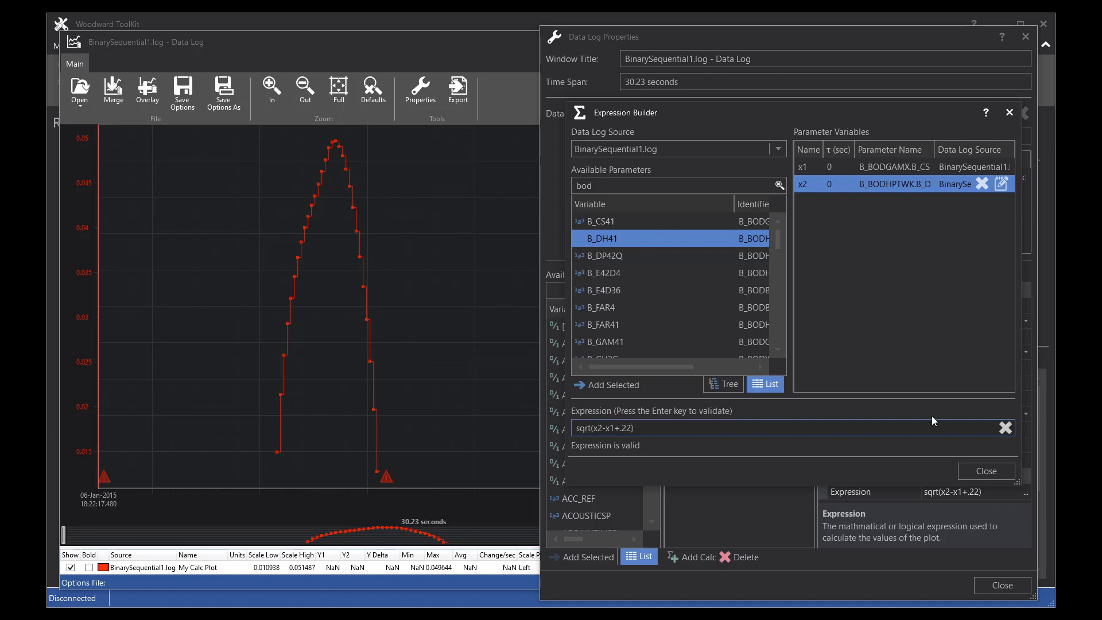
# Step: Close the Expression Builder and the Data Log Properties dialog
pyautogui.click(983, 470)
pyautogui.click(1000, 582)
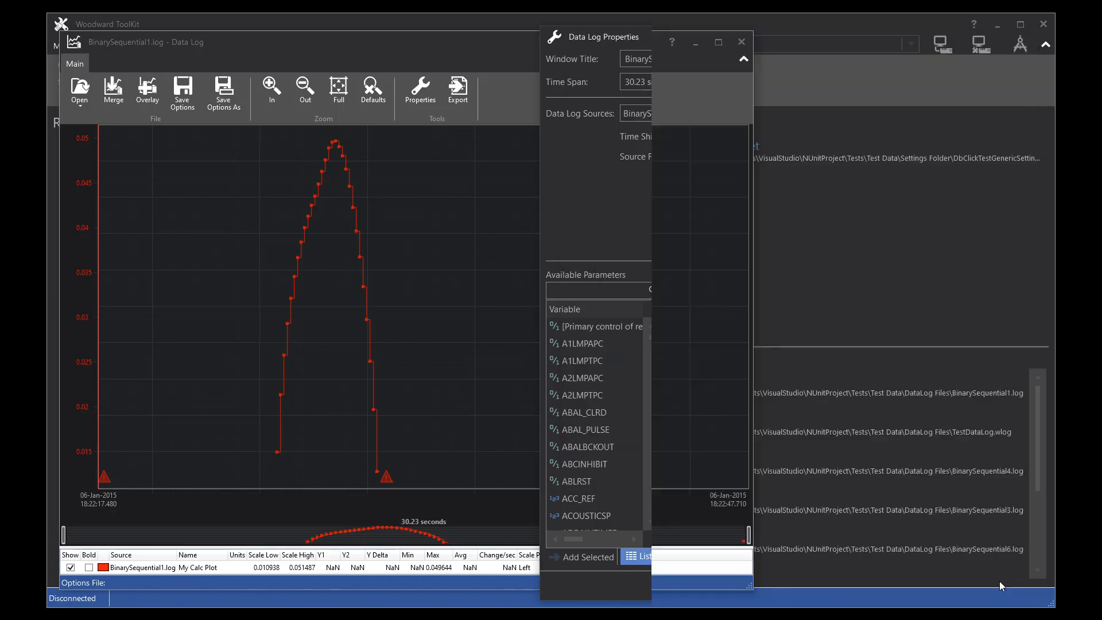
# Step: Reopen the plot's Expression Builder from the data log properties and delete +.22 from the expression
pyautogui.moveTo(105, 481)
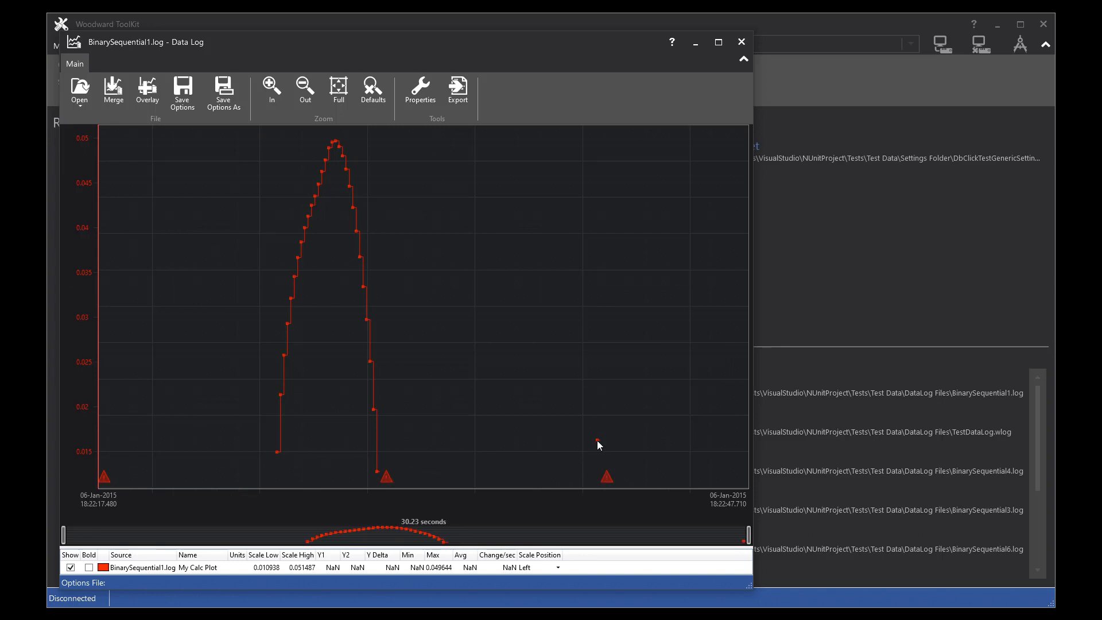
pyautogui.click(421, 95)
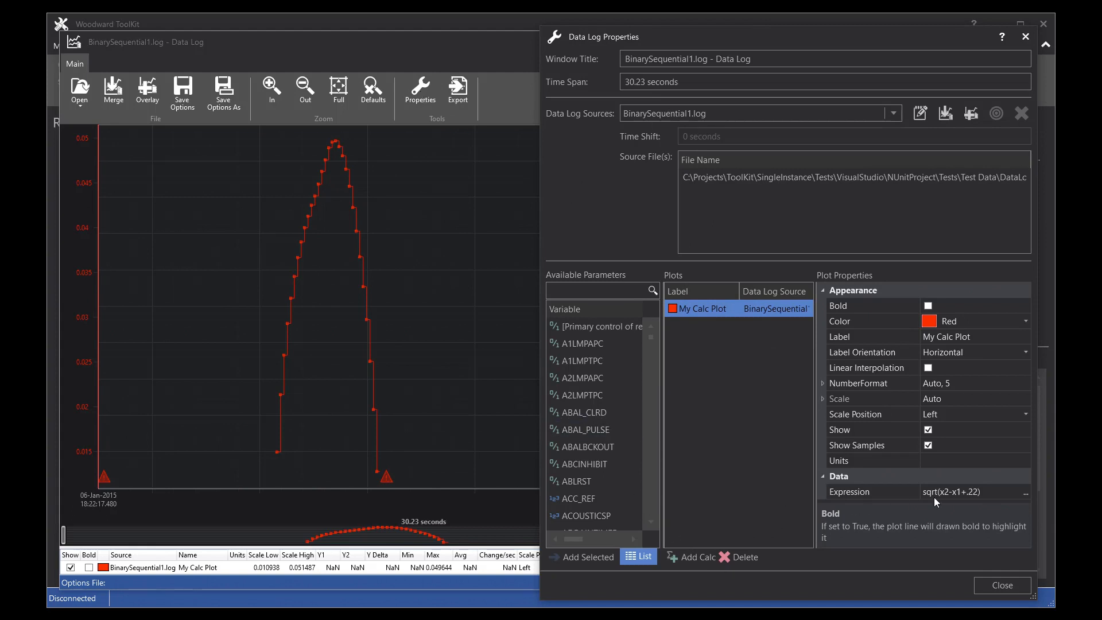
pyautogui.click(1025, 493)
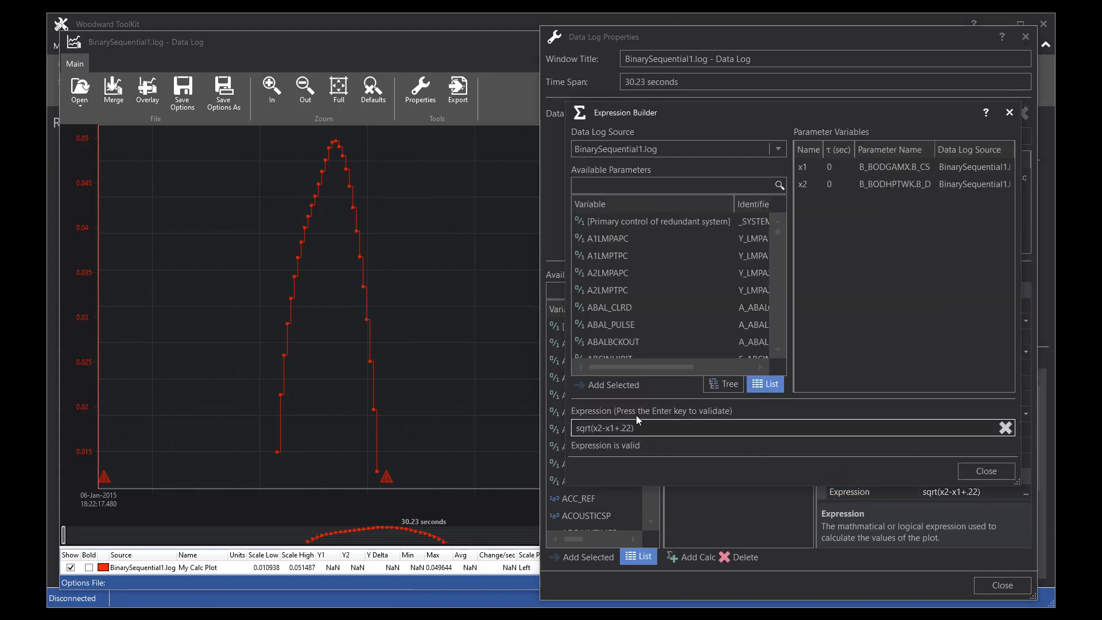
pyautogui.moveTo(614, 428); pyautogui.dragTo(635, 438)
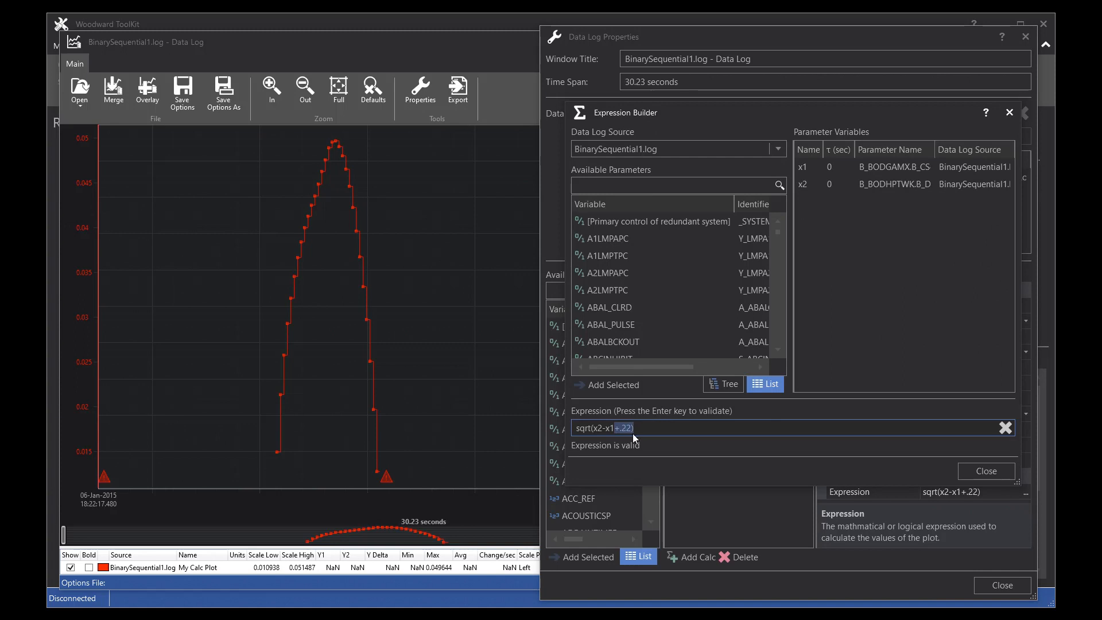
pyautogui.press('Return')
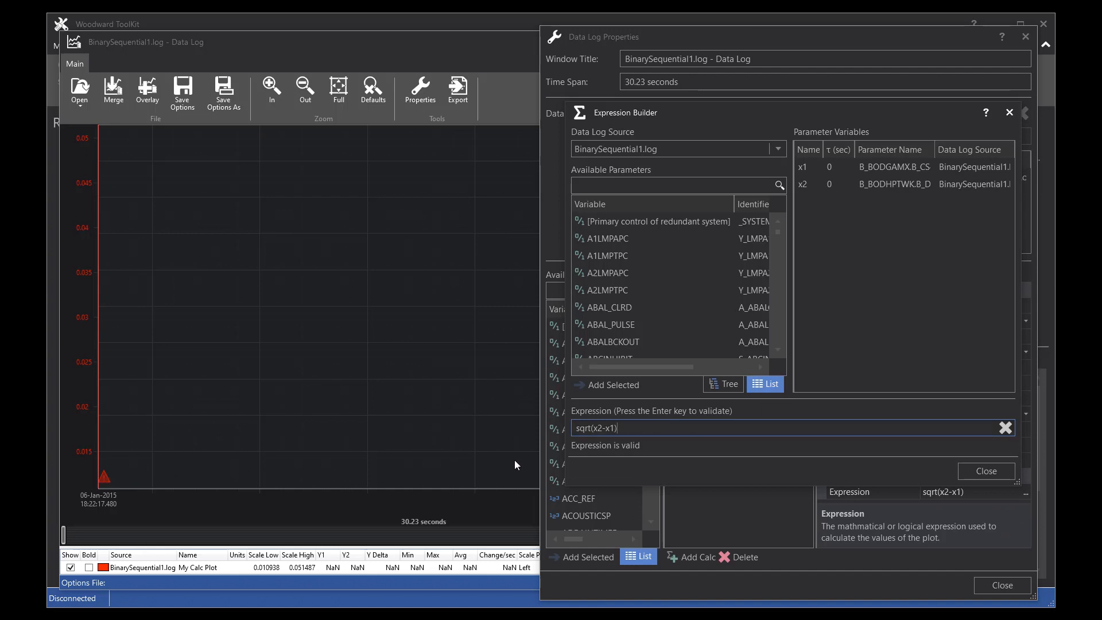
# Step: Change the expression to sqrt(x1-x2)
pyautogui.moveTo(598, 428); pyautogui.dragTo(603, 429)
pyautogui.write('1-x2')
pyautogui.press('Return')
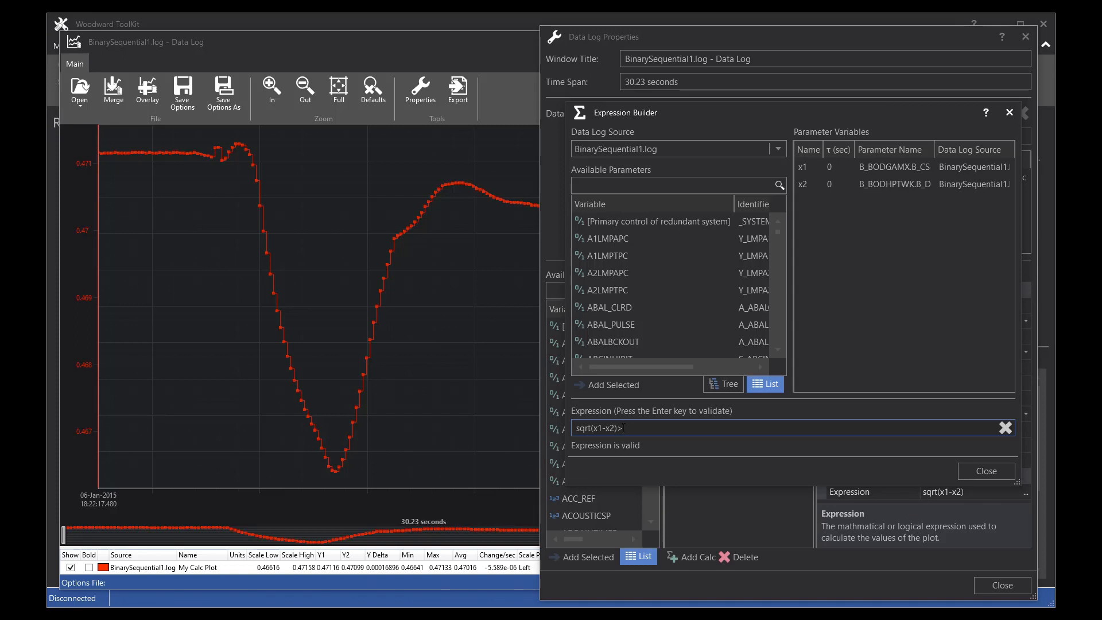
# Step: Extend the expression with the comparison >.47, then remove the comparison again
pyautogui.write('47')
pyautogui.press('Return')
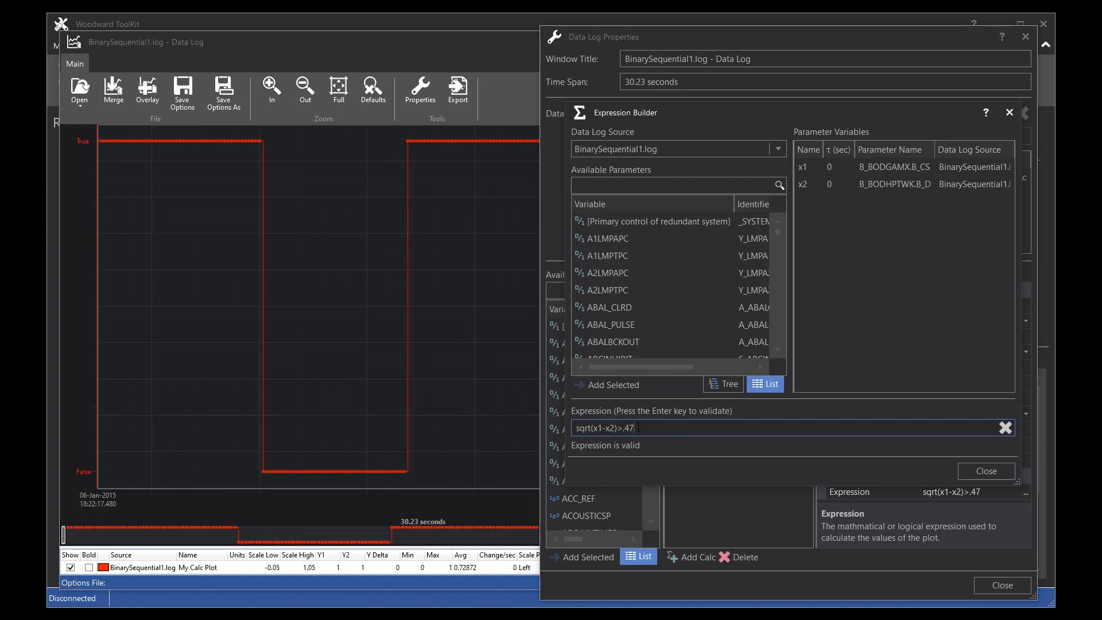
pyautogui.moveTo(638, 428); pyautogui.dragTo(620, 428)
pyautogui.press('BackSpace')
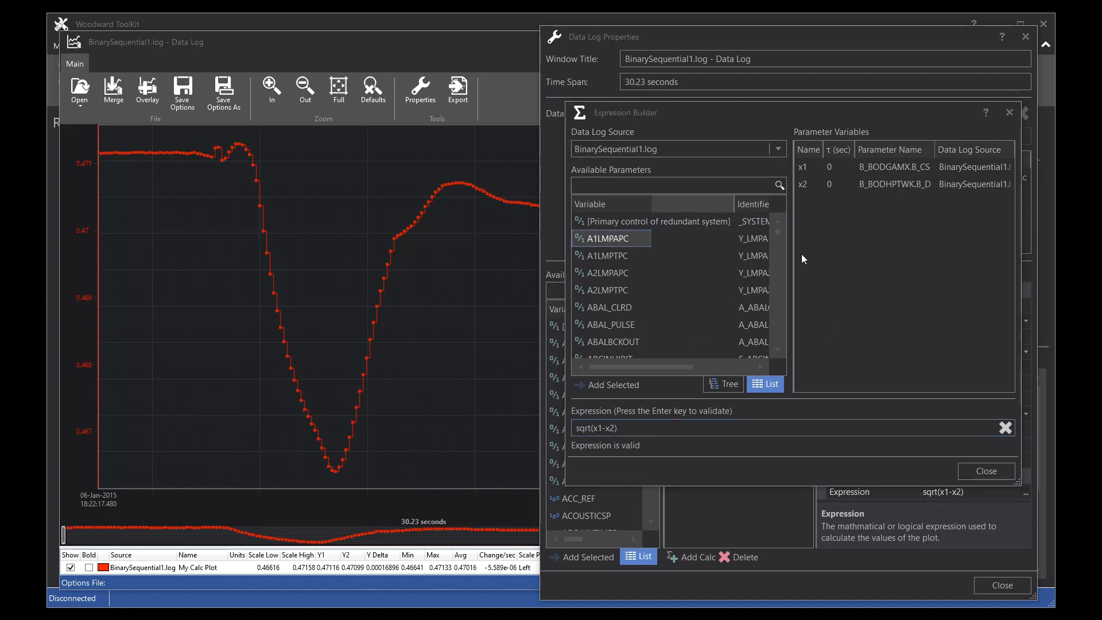
# Step: Try renaming the x2 parameter variable to sqrt
pyautogui.click(808, 185)
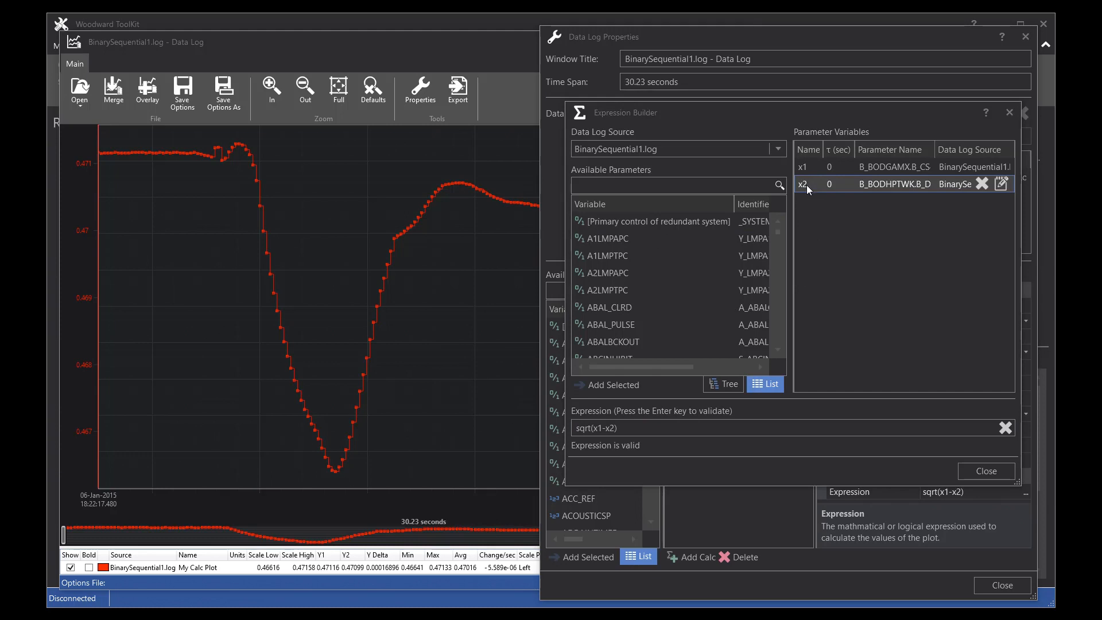
pyautogui.click(807, 185)
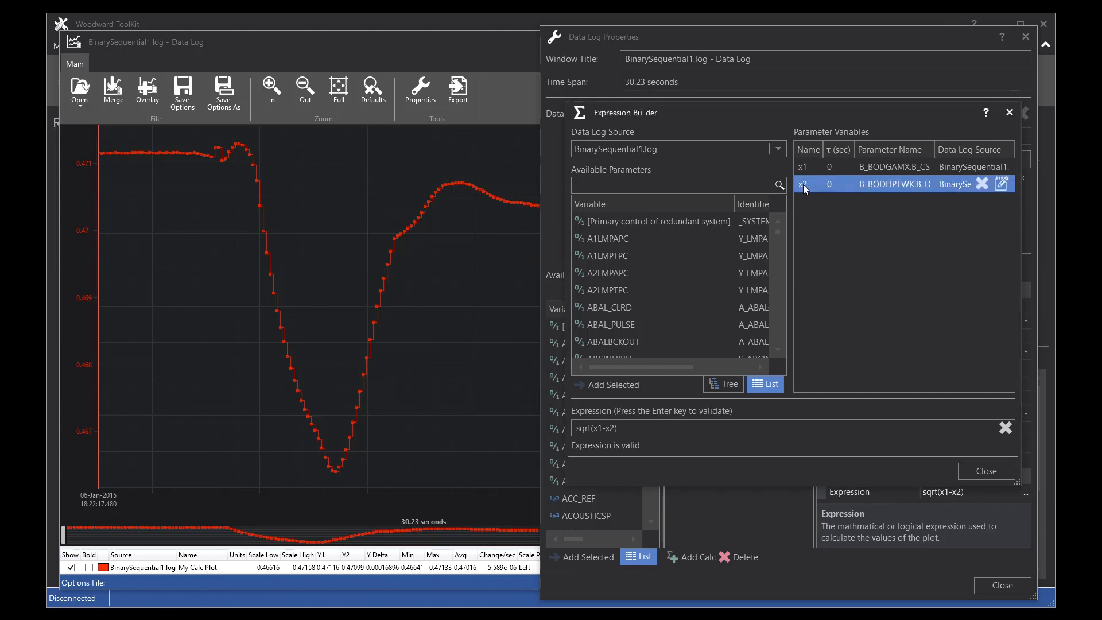
pyautogui.click(805, 185)
pyautogui.write('sqrt')
pyautogui.press('Return')
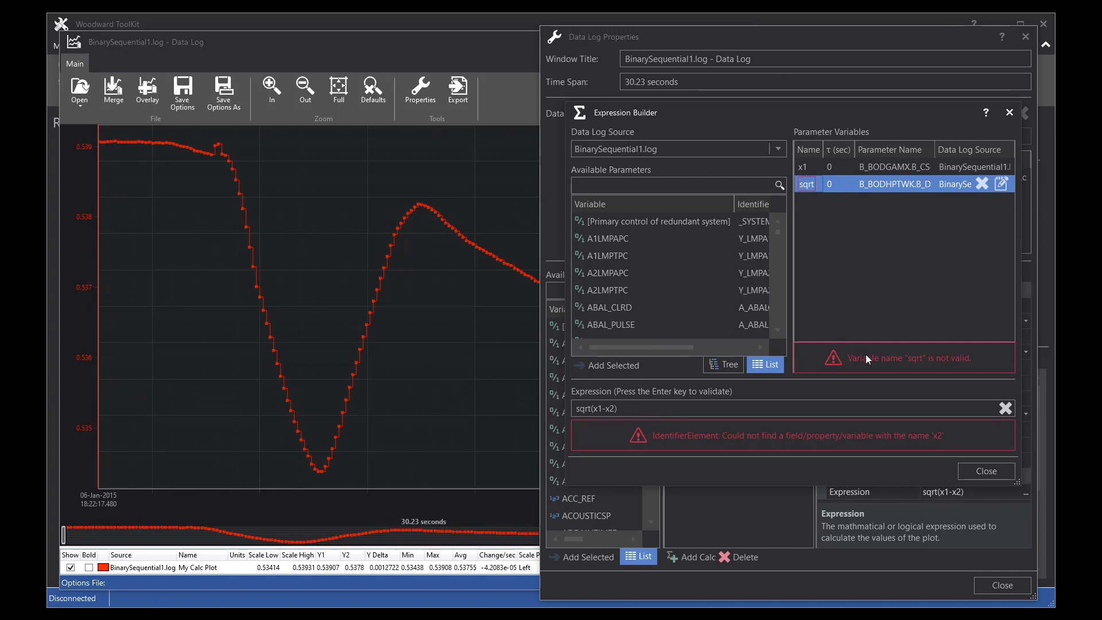
# Step: Try renaming the same variable to x1, then restore its name to x2
pyautogui.click(985, 472)
pyautogui.write('x1')
pyautogui.press('Return')
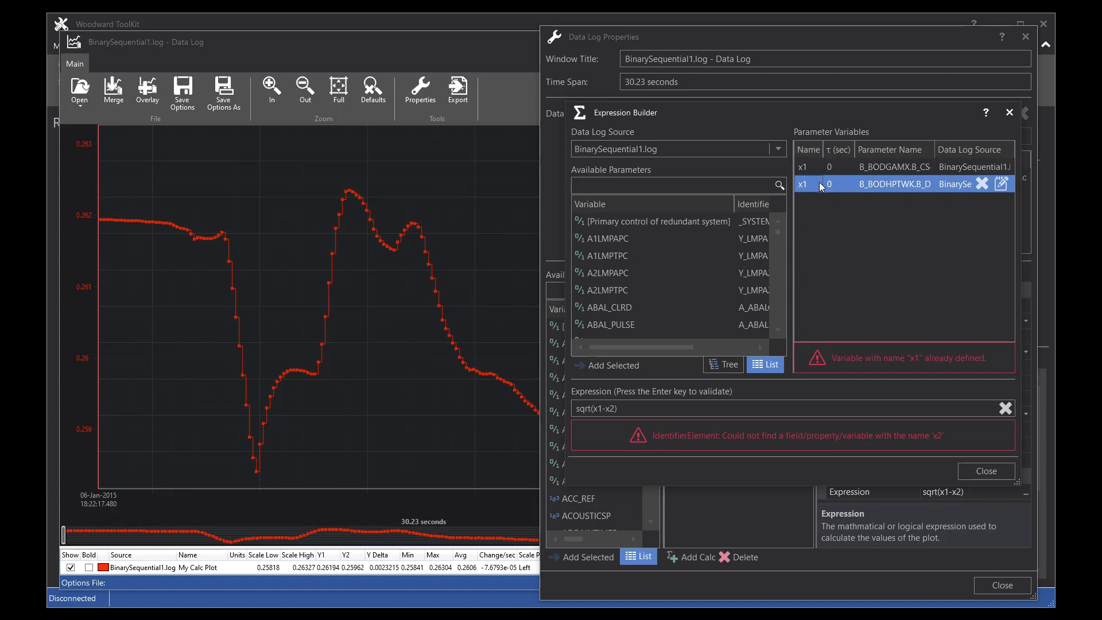
pyautogui.click(805, 184)
pyautogui.write('x2')
pyautogui.press('Return')
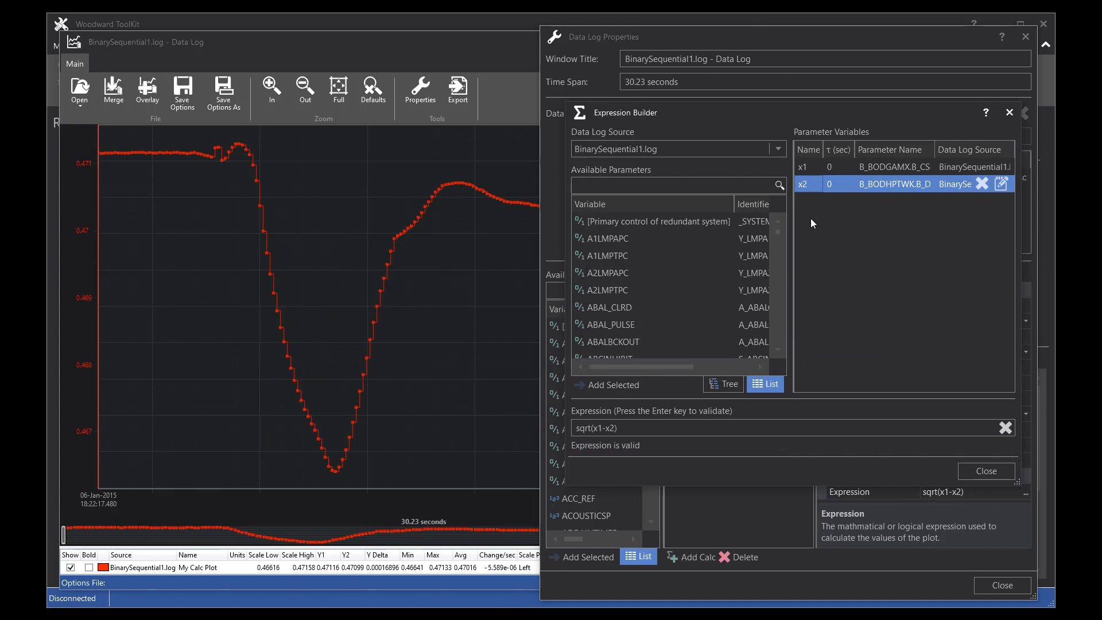
# Step: Delete the x2 parameter variable and remove -x2 from the expression so it reads sqrt(x1)
pyautogui.click(982, 184)
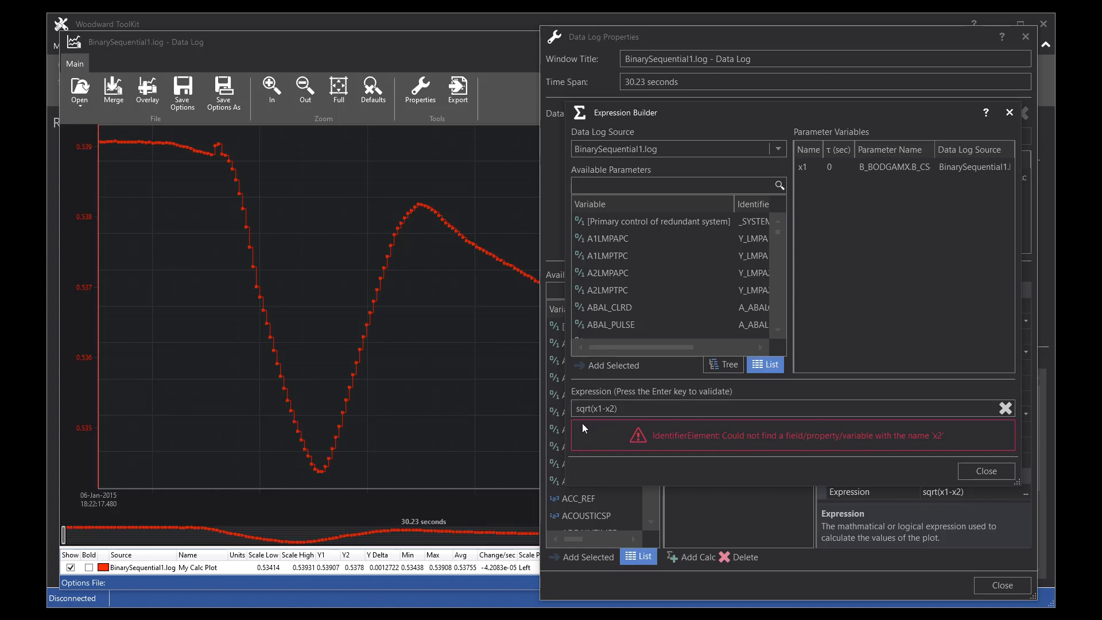
pyautogui.moveTo(601, 408); pyautogui.dragTo(615, 408)
pyautogui.press('Return')
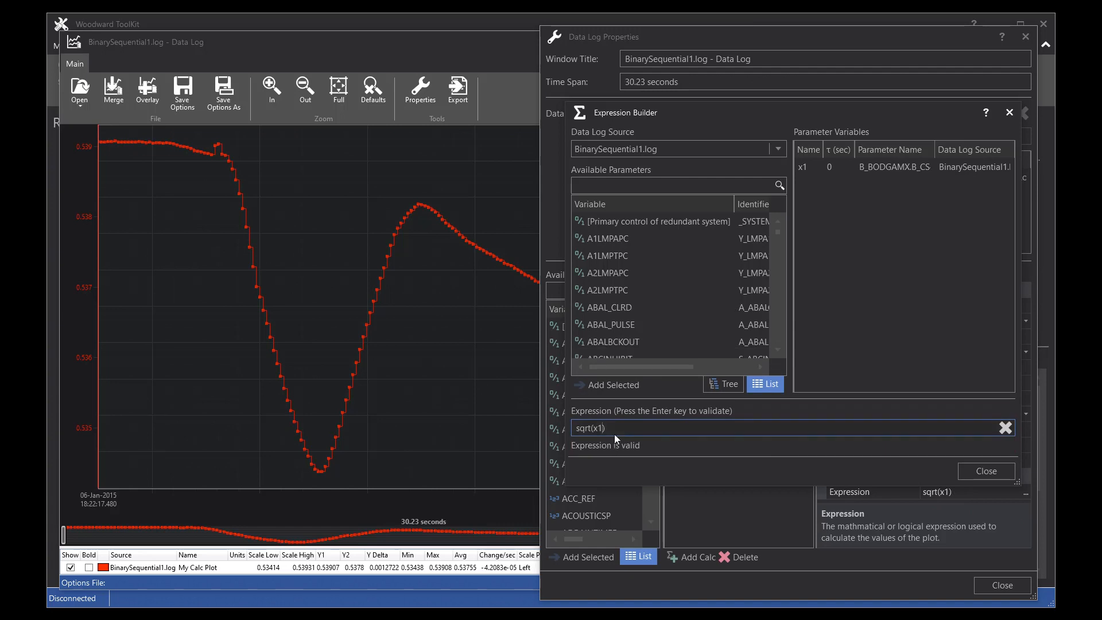
# Step: Clear the plot expression, reopen the Expression Builder, and set the expression to x1
pyautogui.click(1006, 428)
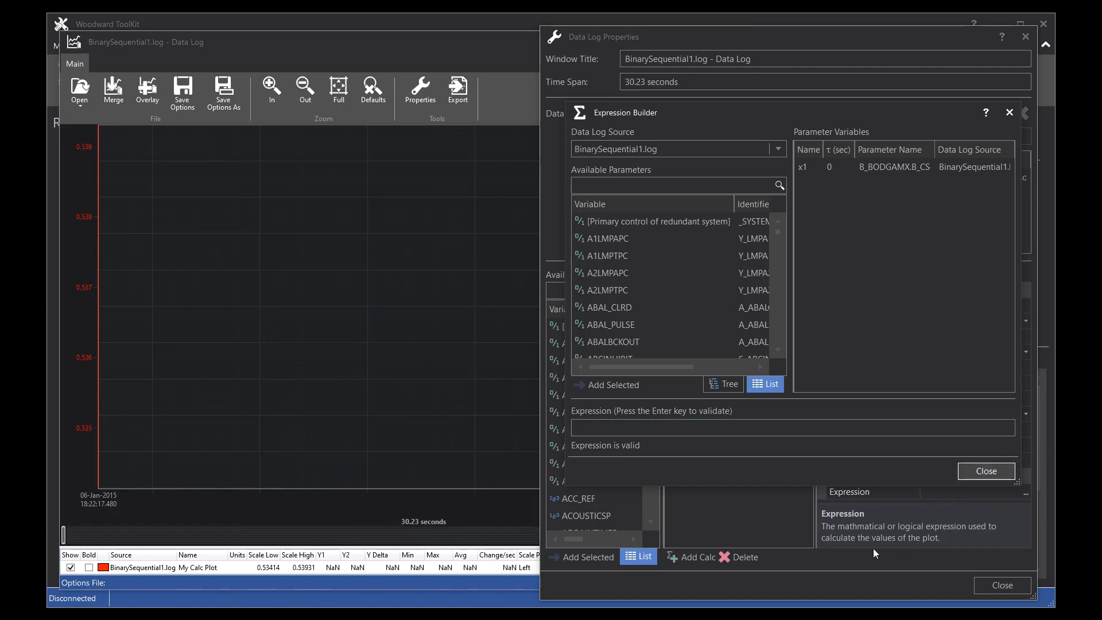
pyautogui.click(981, 472)
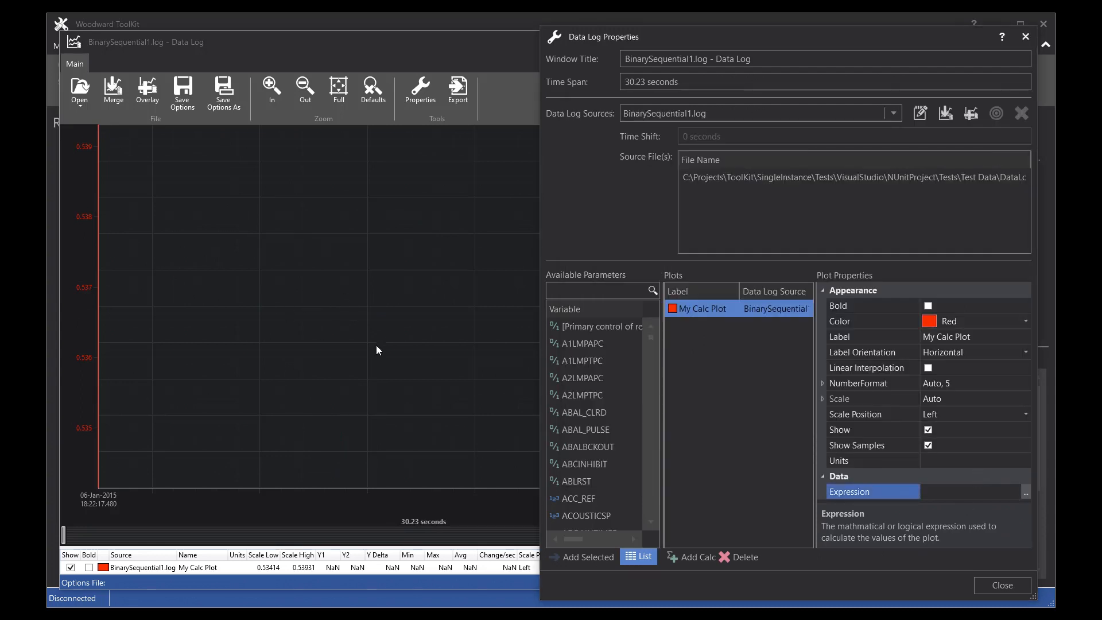
pyautogui.click(1025, 492)
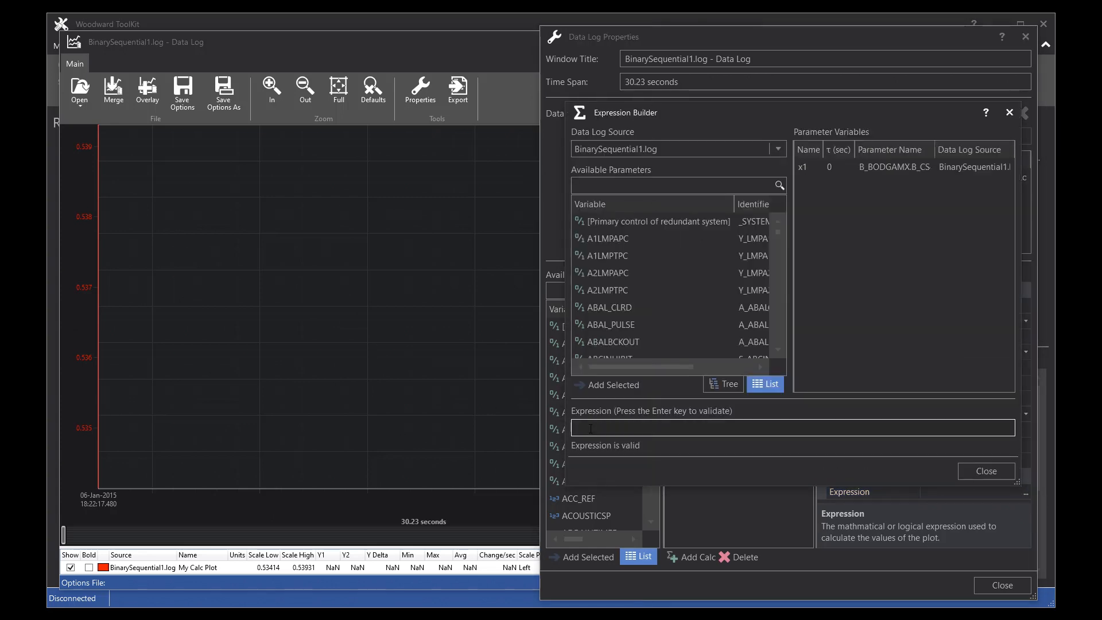
pyautogui.click(593, 429)
pyautogui.write('x1')
pyautogui.press('Return')
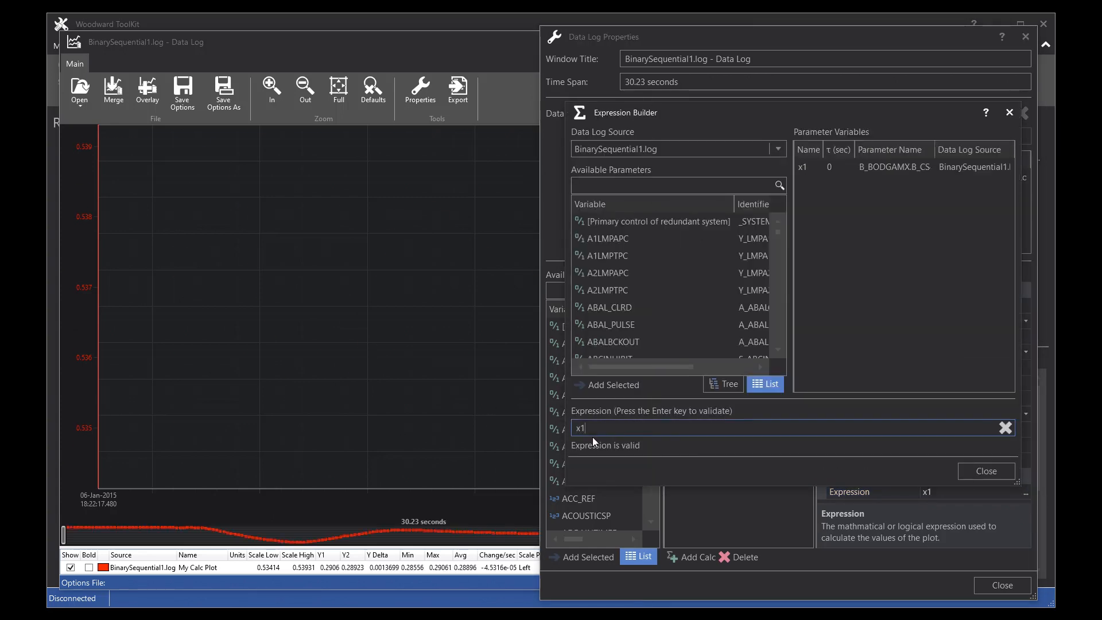
pyautogui.click(972, 472)
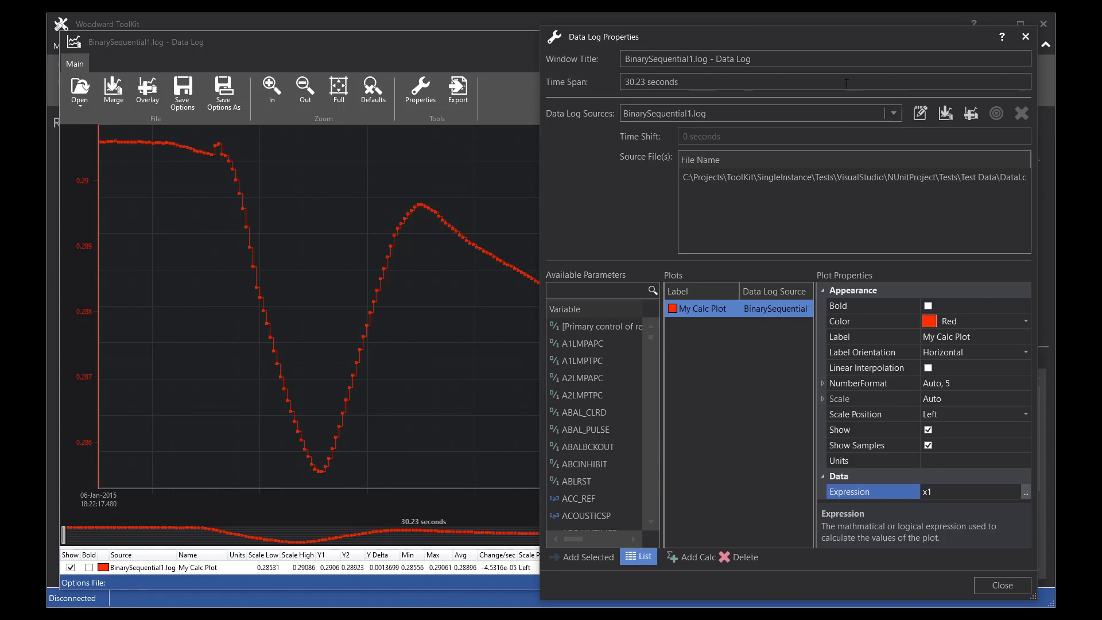
# Step: Add Binary.log as a second data log source
pyautogui.click(971, 114)
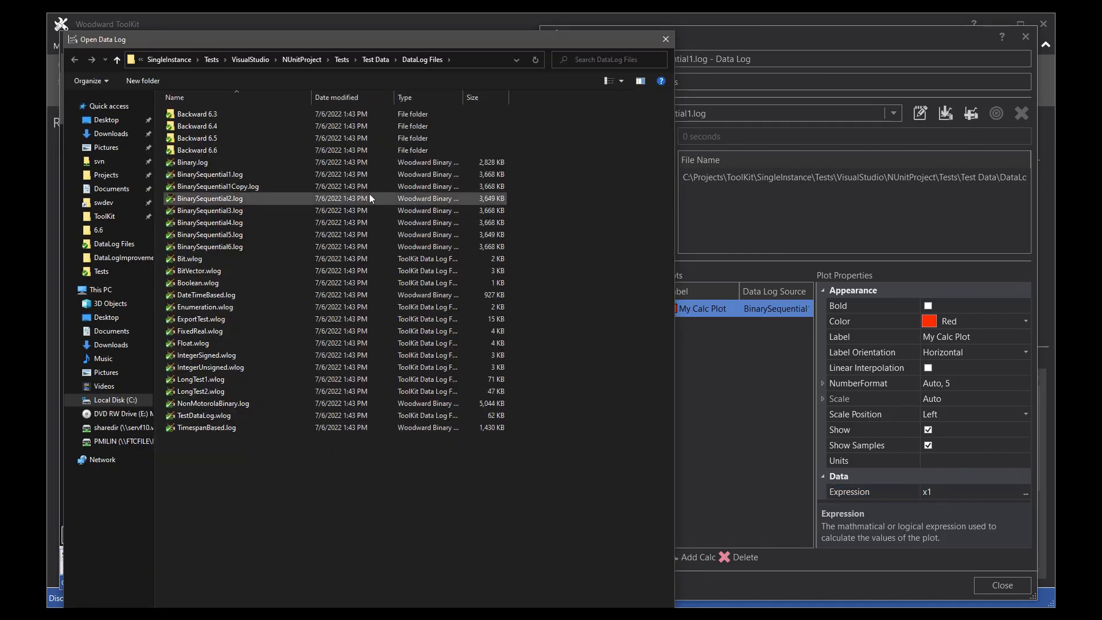
pyautogui.doubleClick(194, 163)
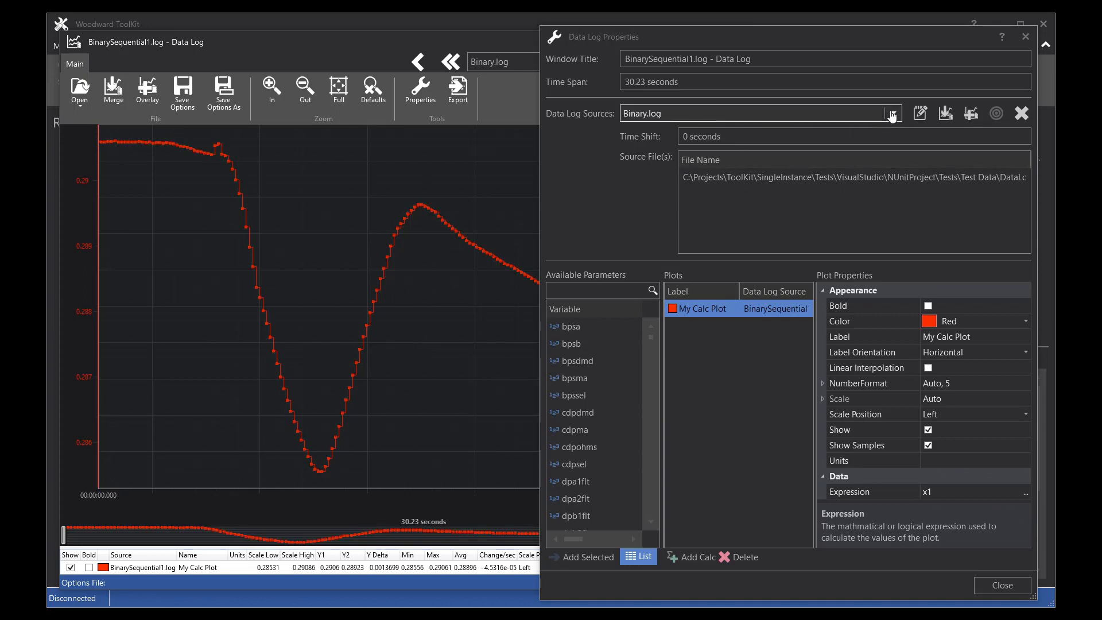
pyautogui.click(770, 113)
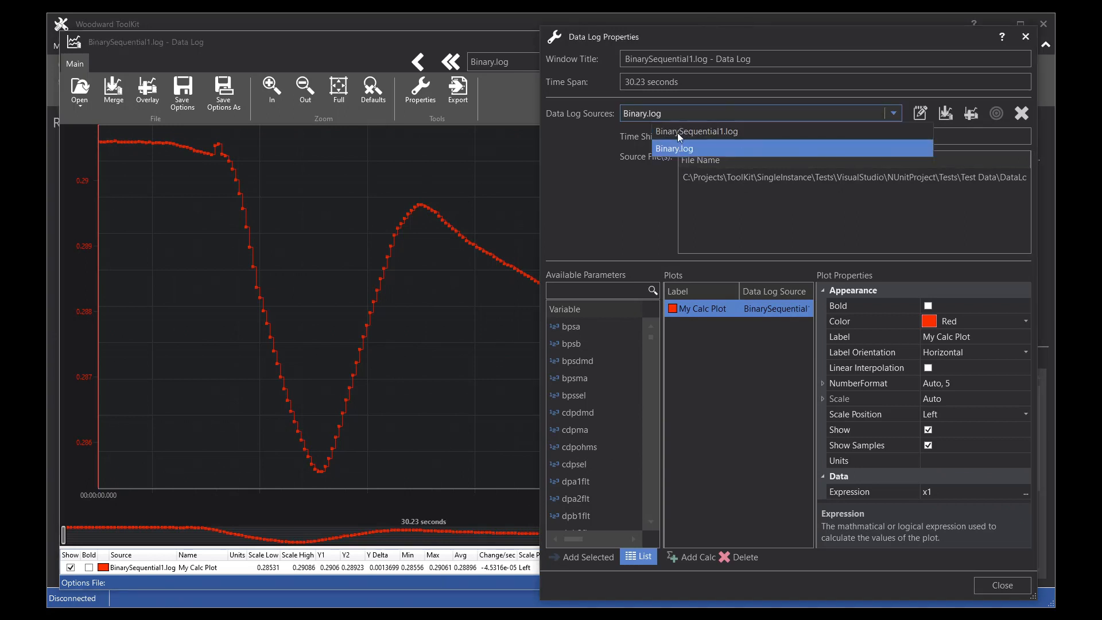
pyautogui.click(574, 217)
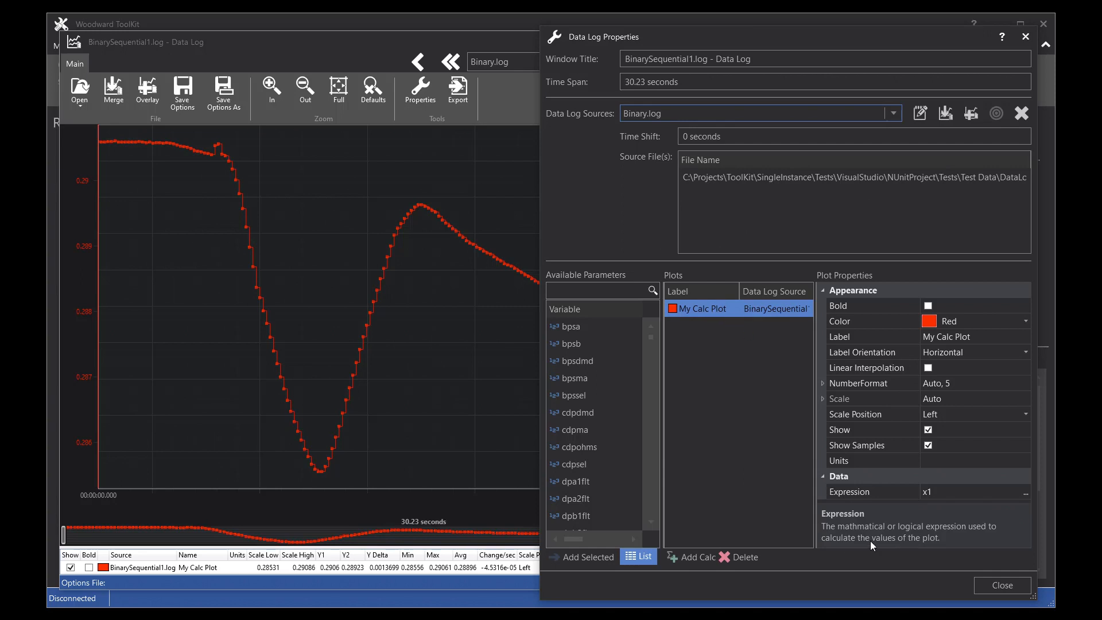
# Step: In the Expression Builder, switch the data log source to Binary.log and add bpsa as a parameter variable
pyautogui.click(1025, 491)
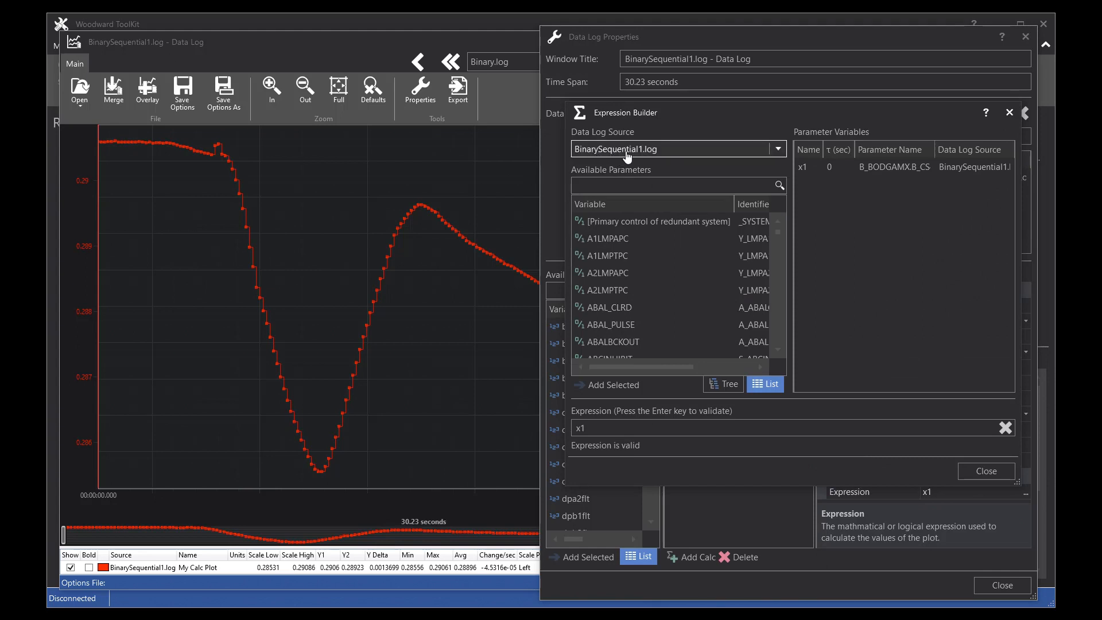
pyautogui.click(779, 150)
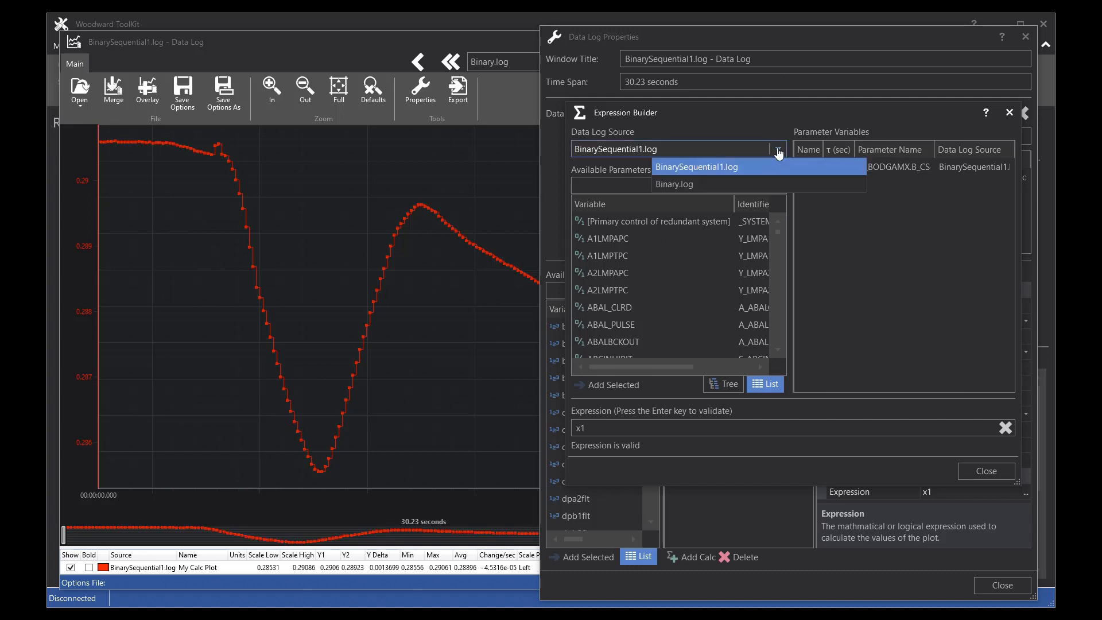
pyautogui.click(674, 185)
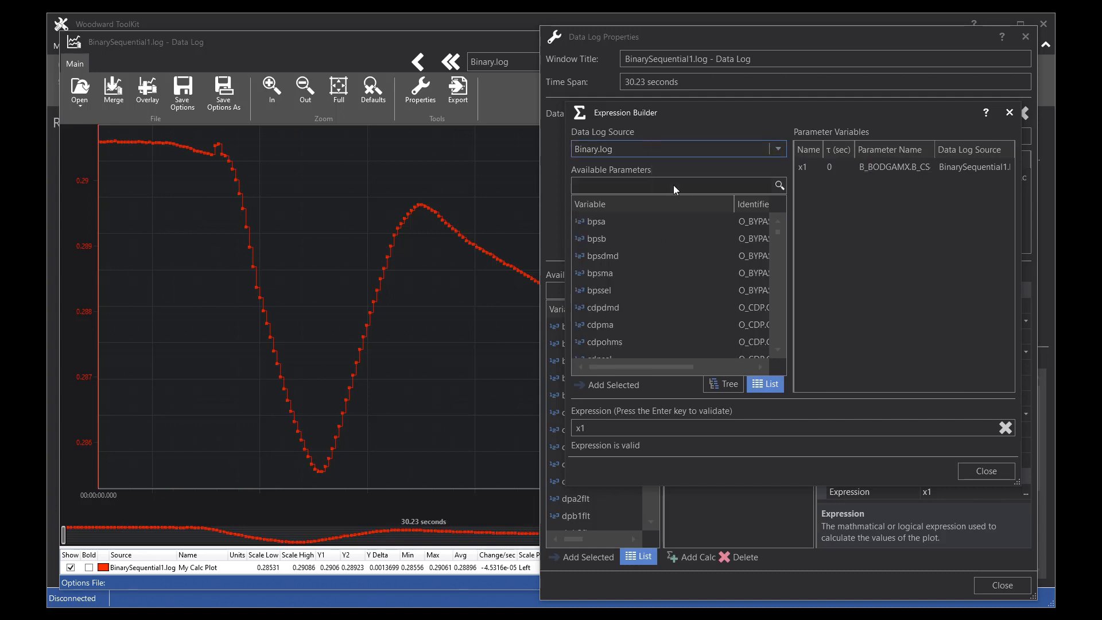
pyautogui.doubleClick(597, 222)
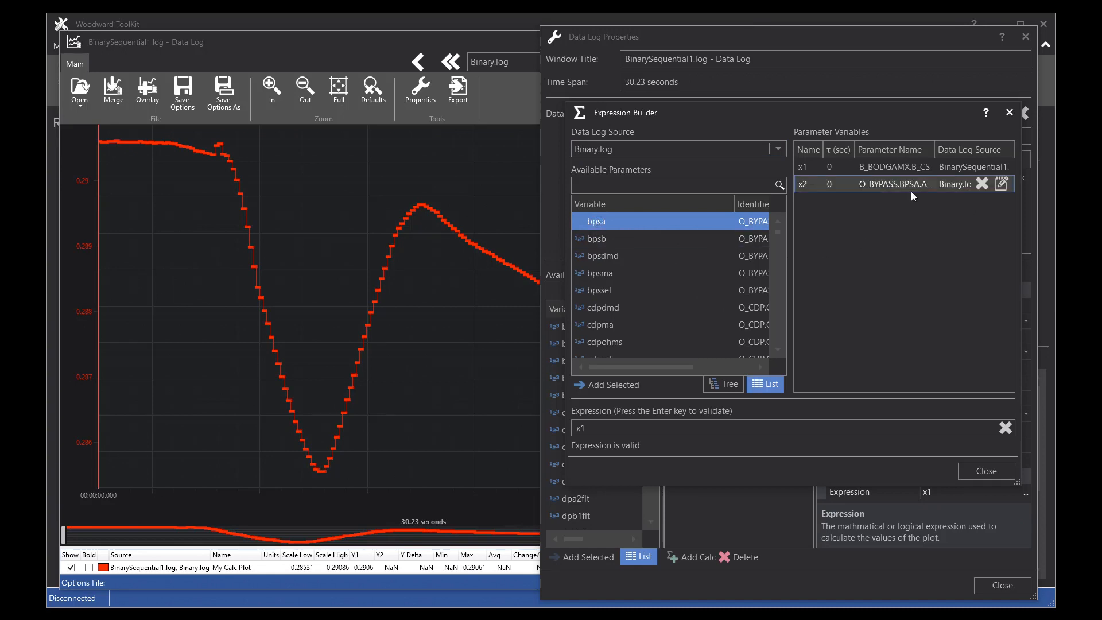
# Step: Change the expression to x1-x2
pyautogui.click(597, 429)
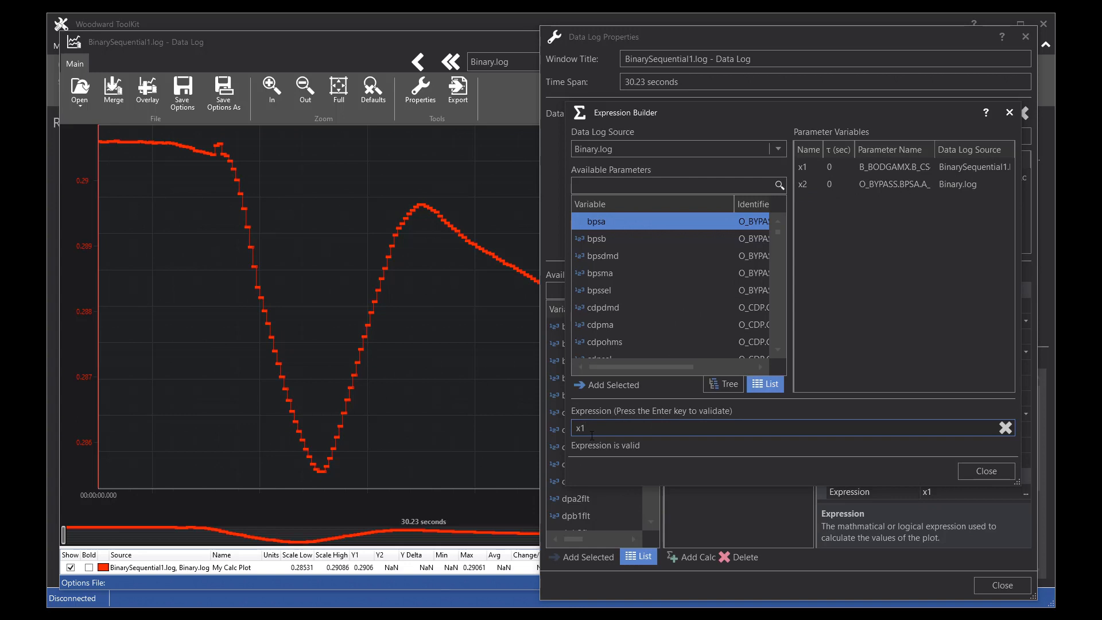
pyautogui.write('-x2')
pyautogui.press('Return')
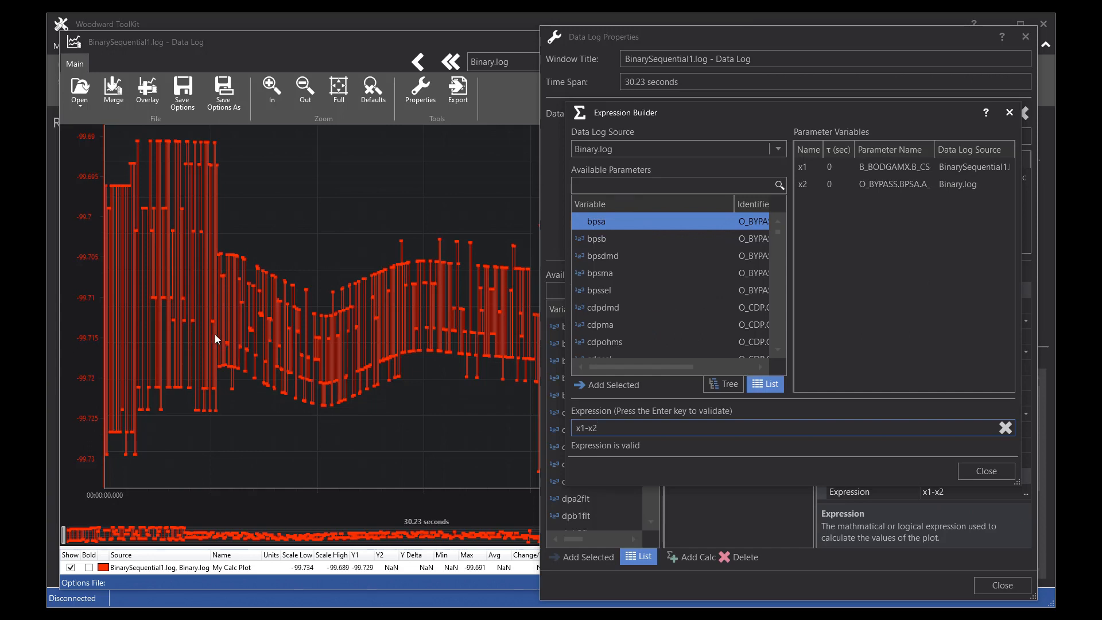
# Step: Set the time constant τ of x1 to 5 seconds and of x2 to 10 seconds
pyautogui.click(830, 168)
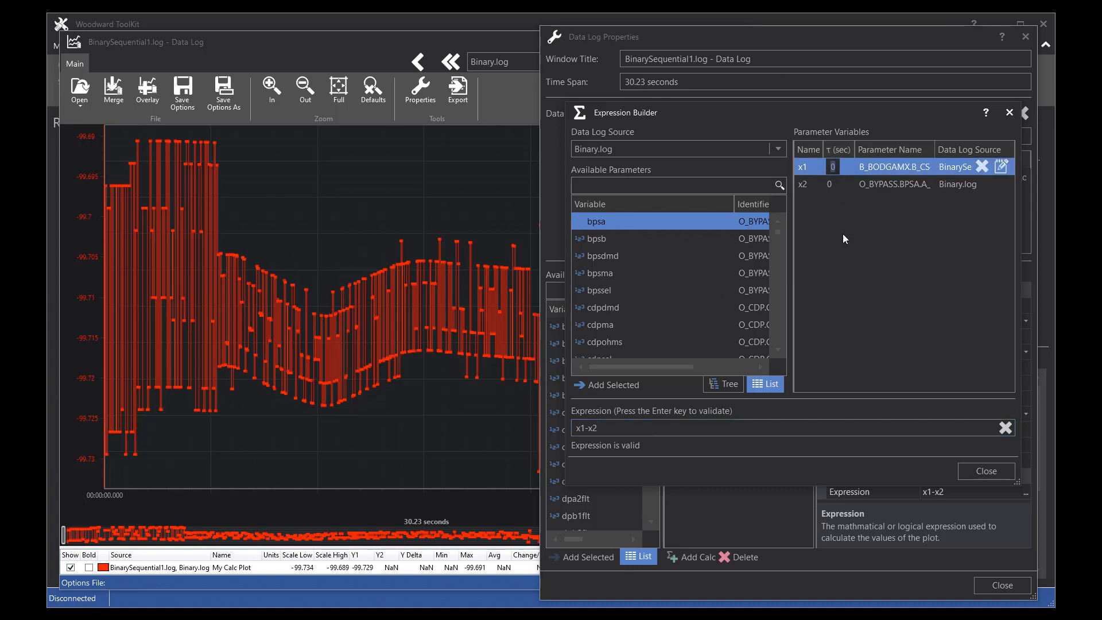
pyautogui.write('5')
pyautogui.press('Return')
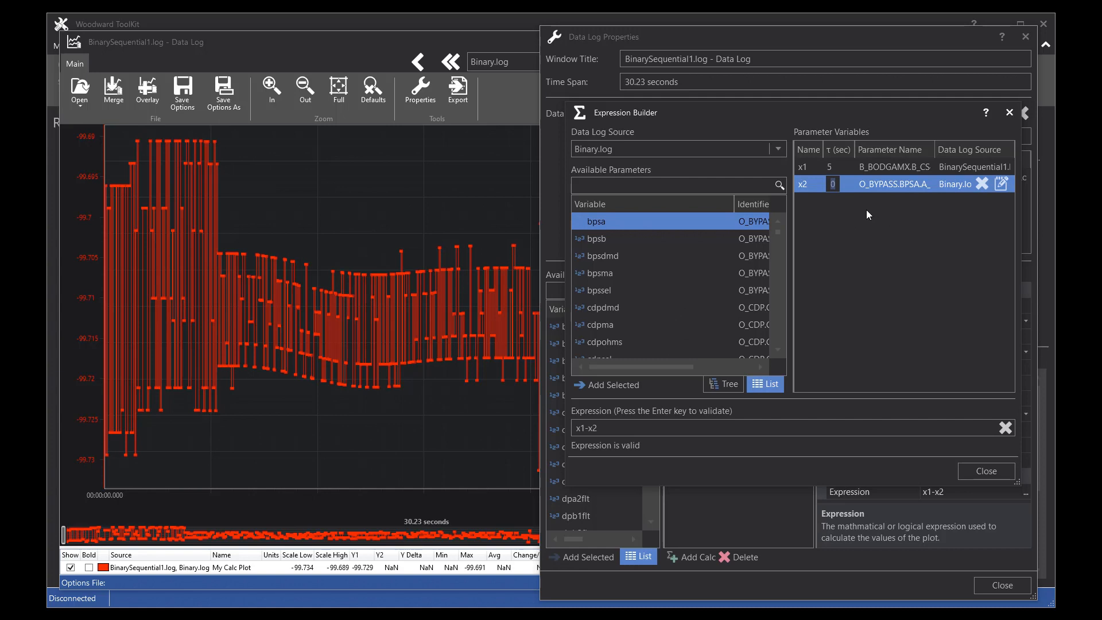
pyautogui.press('Return')
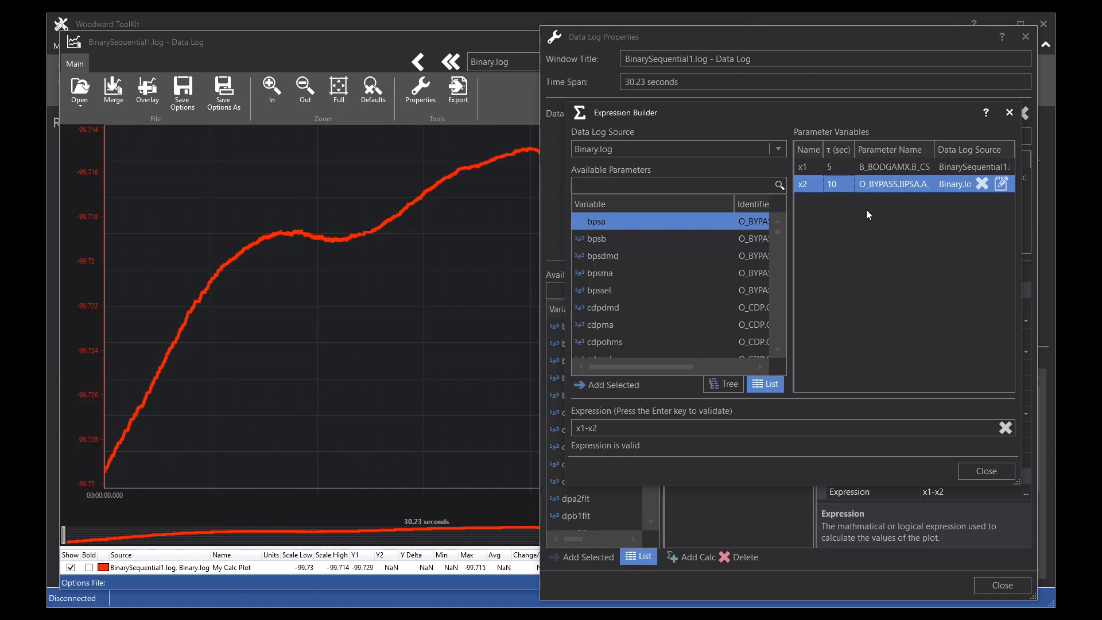
# Step: Change the time constant τ of x2 to 8 seconds
pyautogui.click(1002, 185)
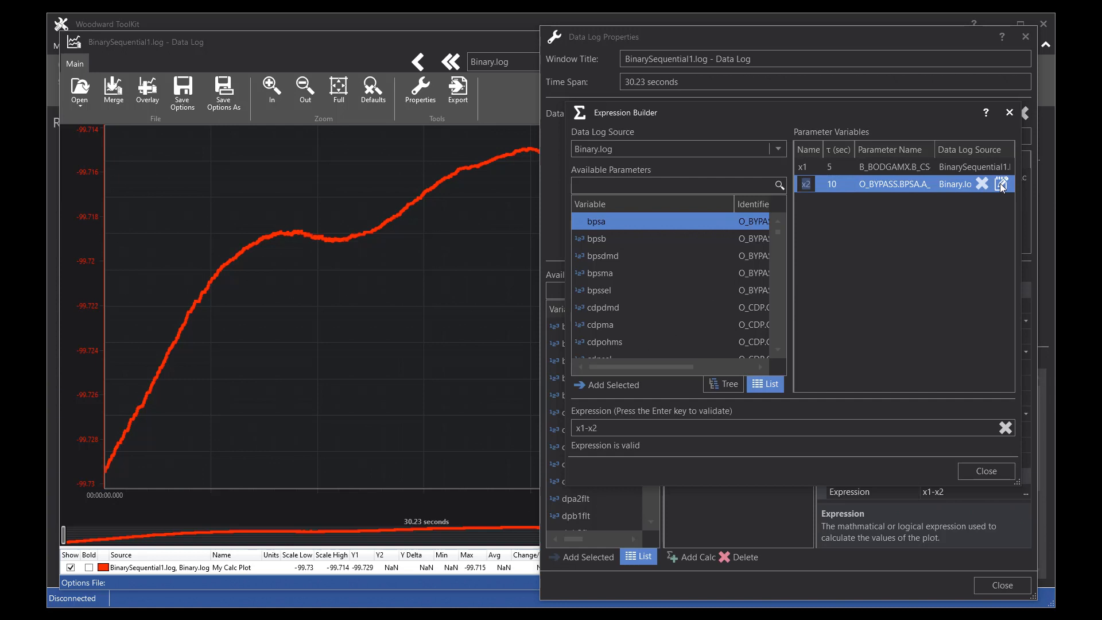
pyautogui.press('Tab')
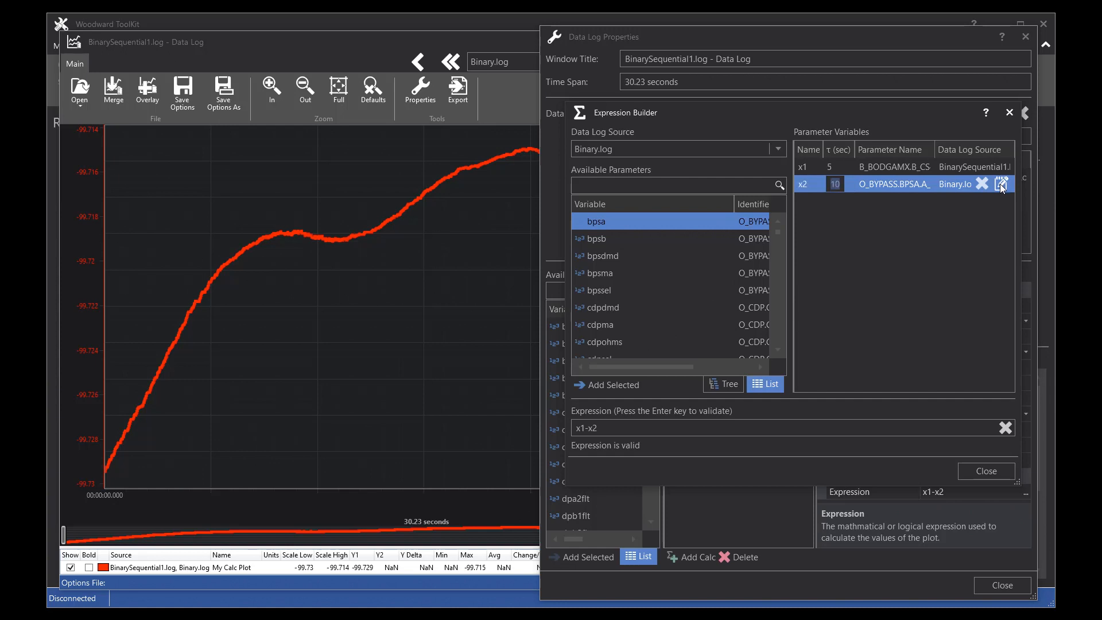
pyautogui.hotkey('shift', 'Tab')
pyautogui.press('Tab')
pyautogui.press('Return')
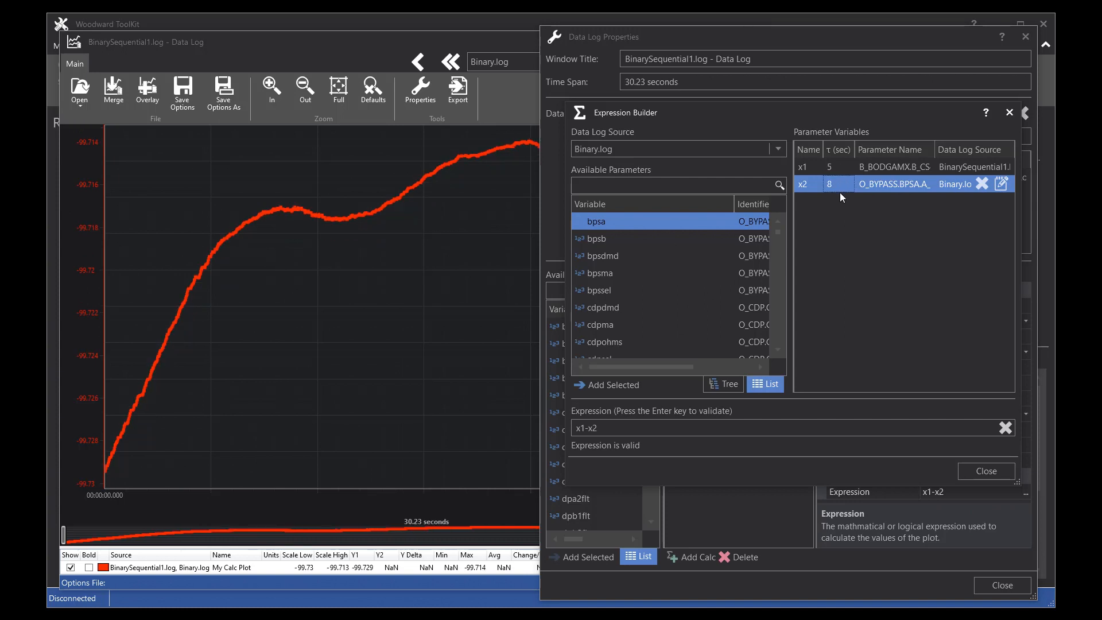